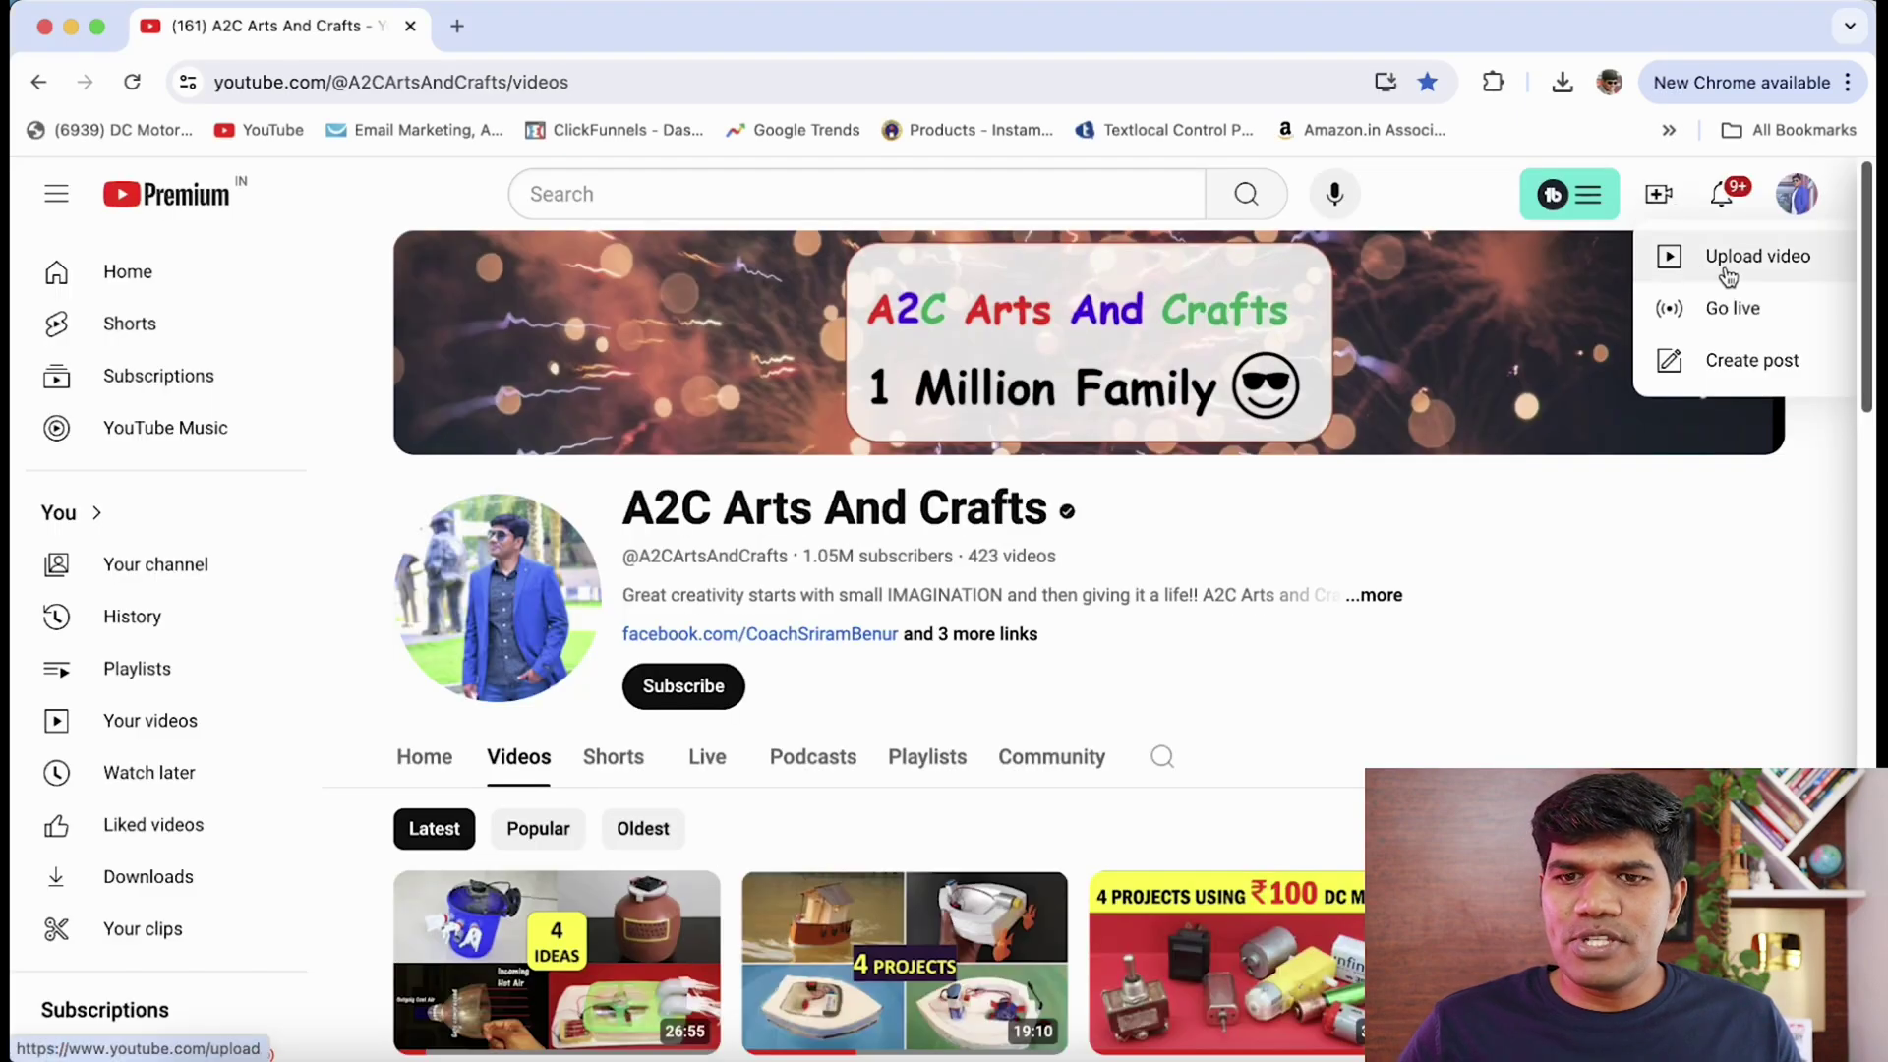
Upload DAH_Retreat_Template_Ad1.mp4 from the Video folder and select its existing title for replacement.
click(1727, 273)
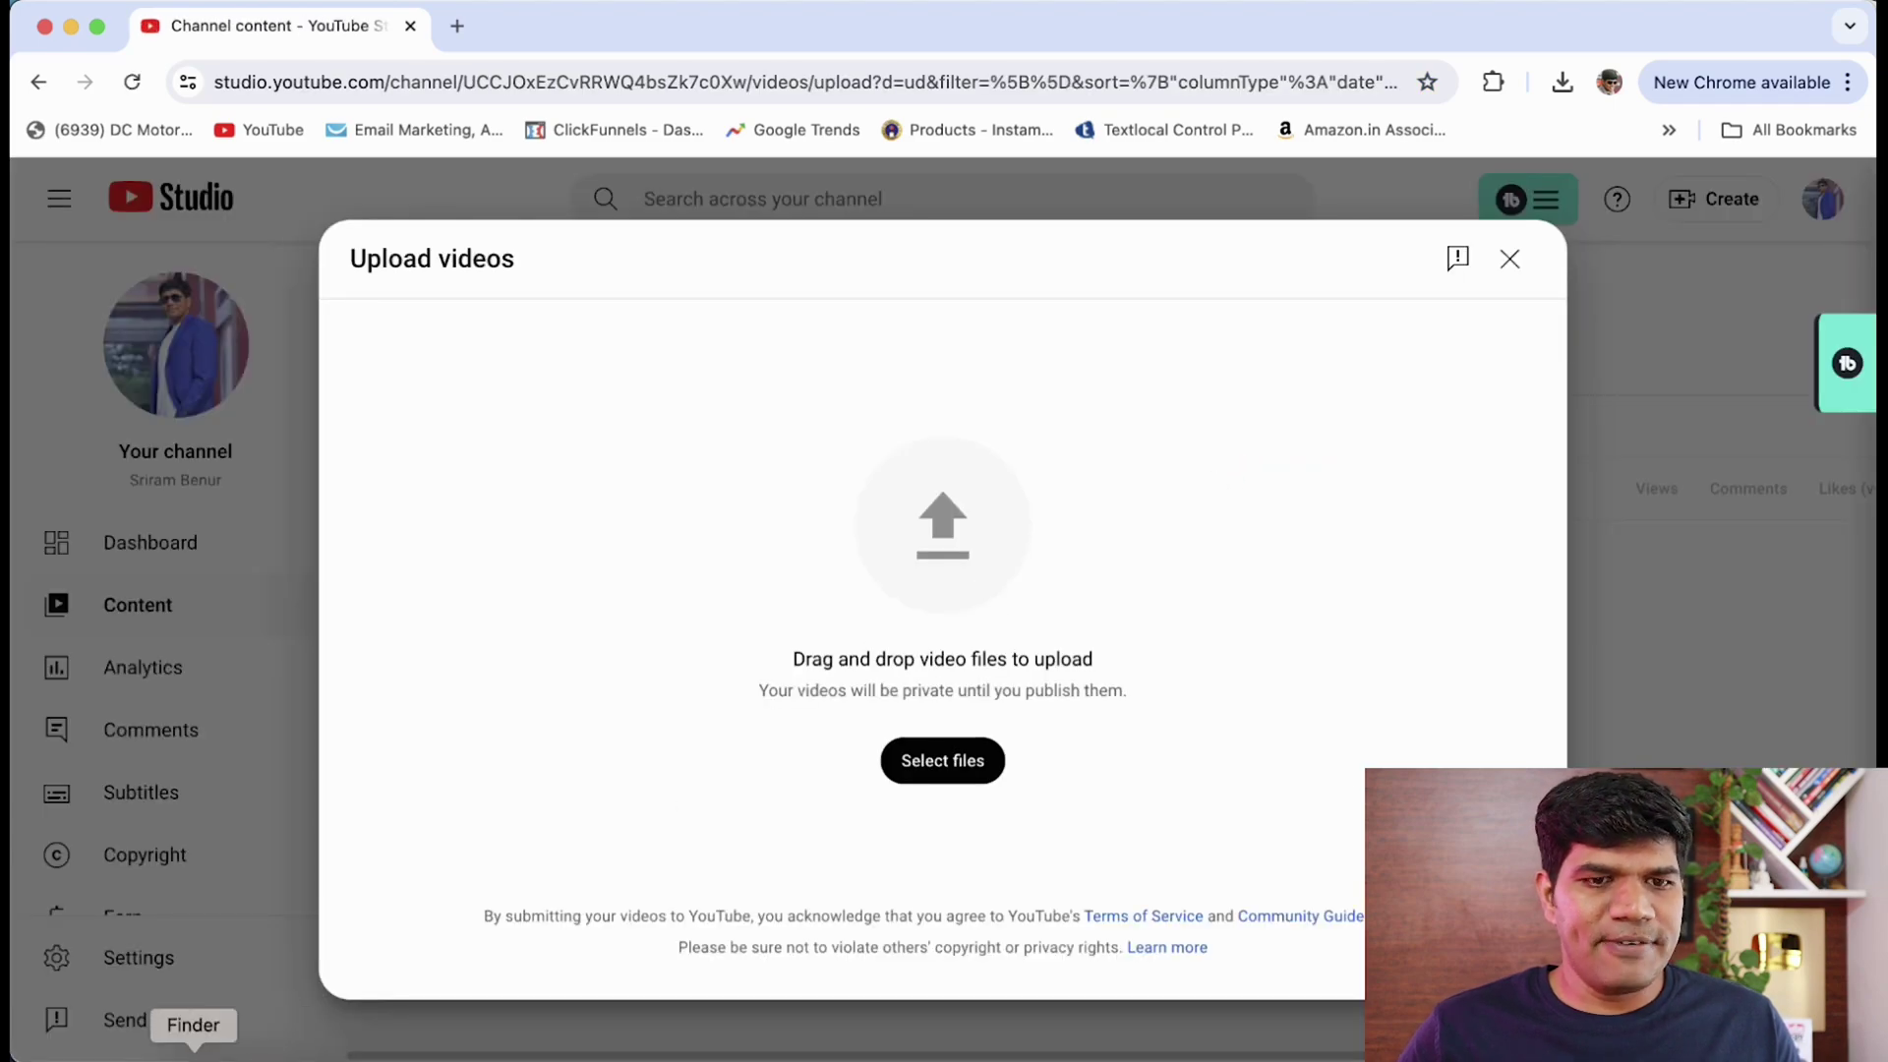
click(194, 1045)
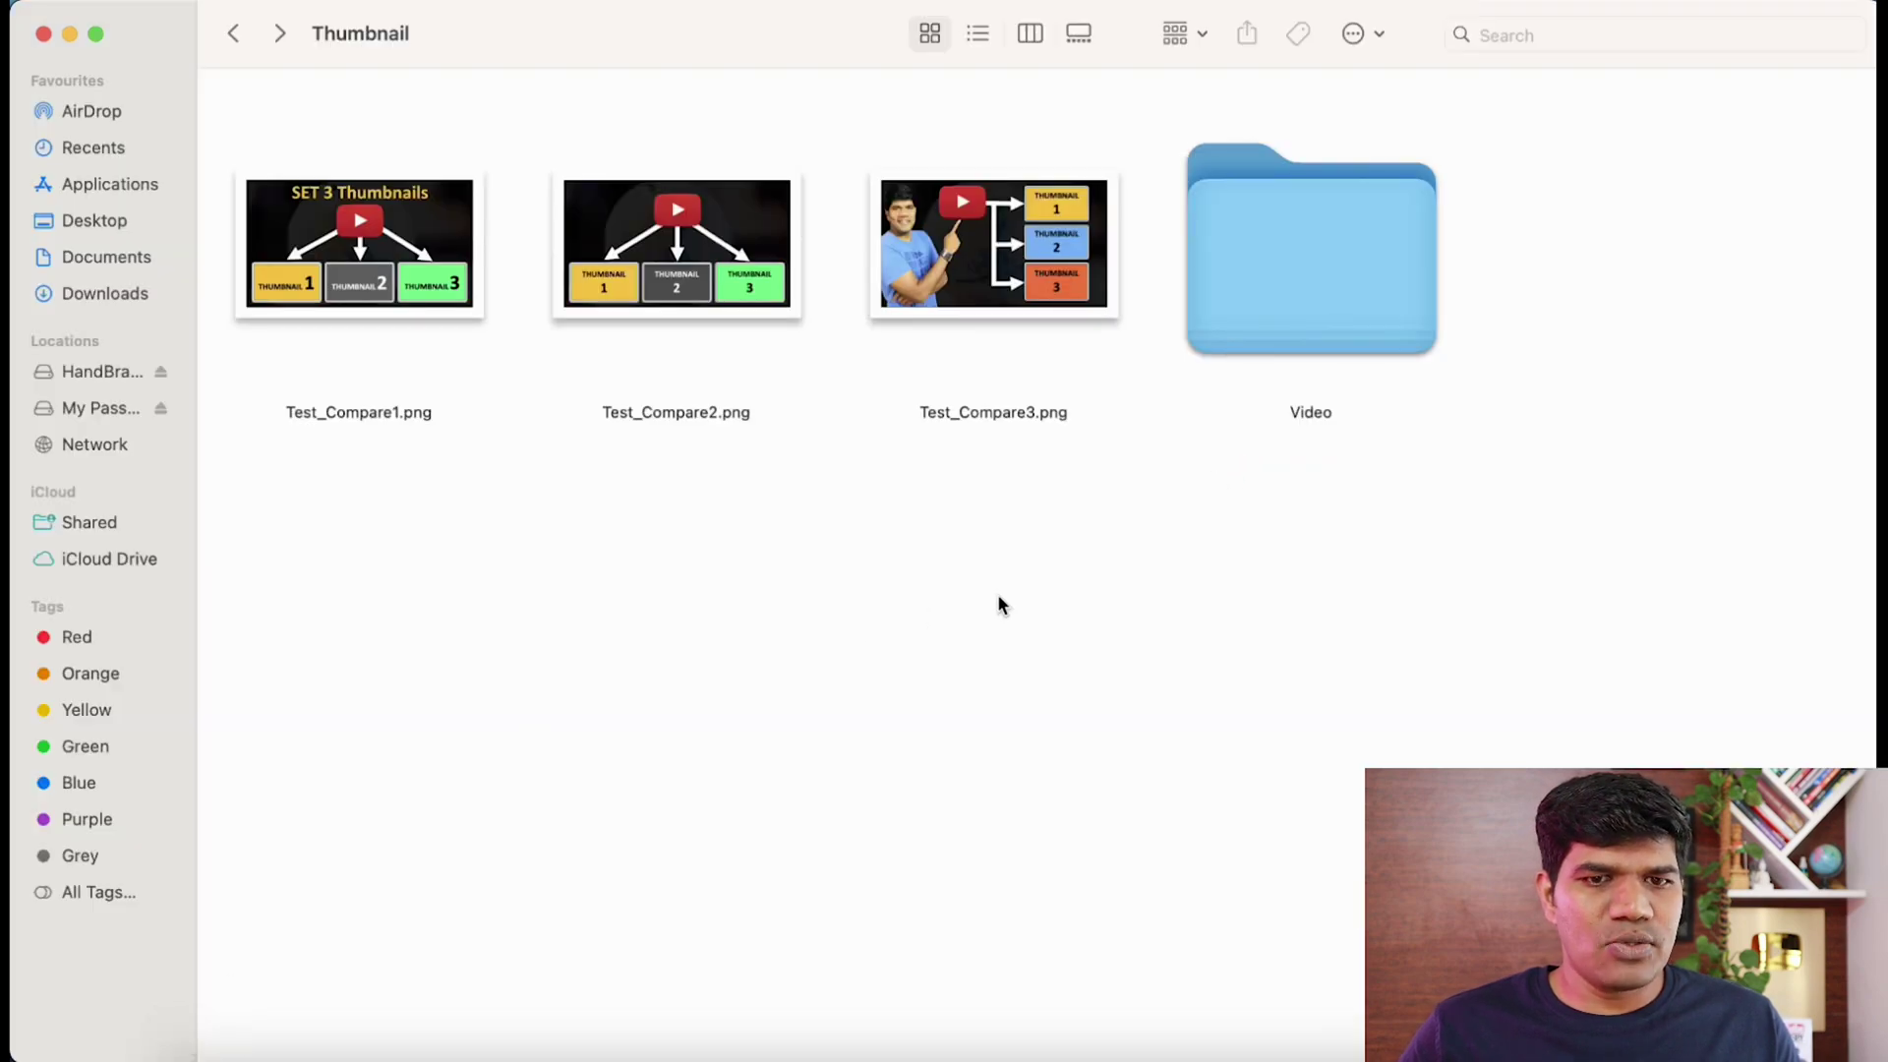
double_click(1336, 316)
drag(423, 297, 920, 582)
key(super+Tab)
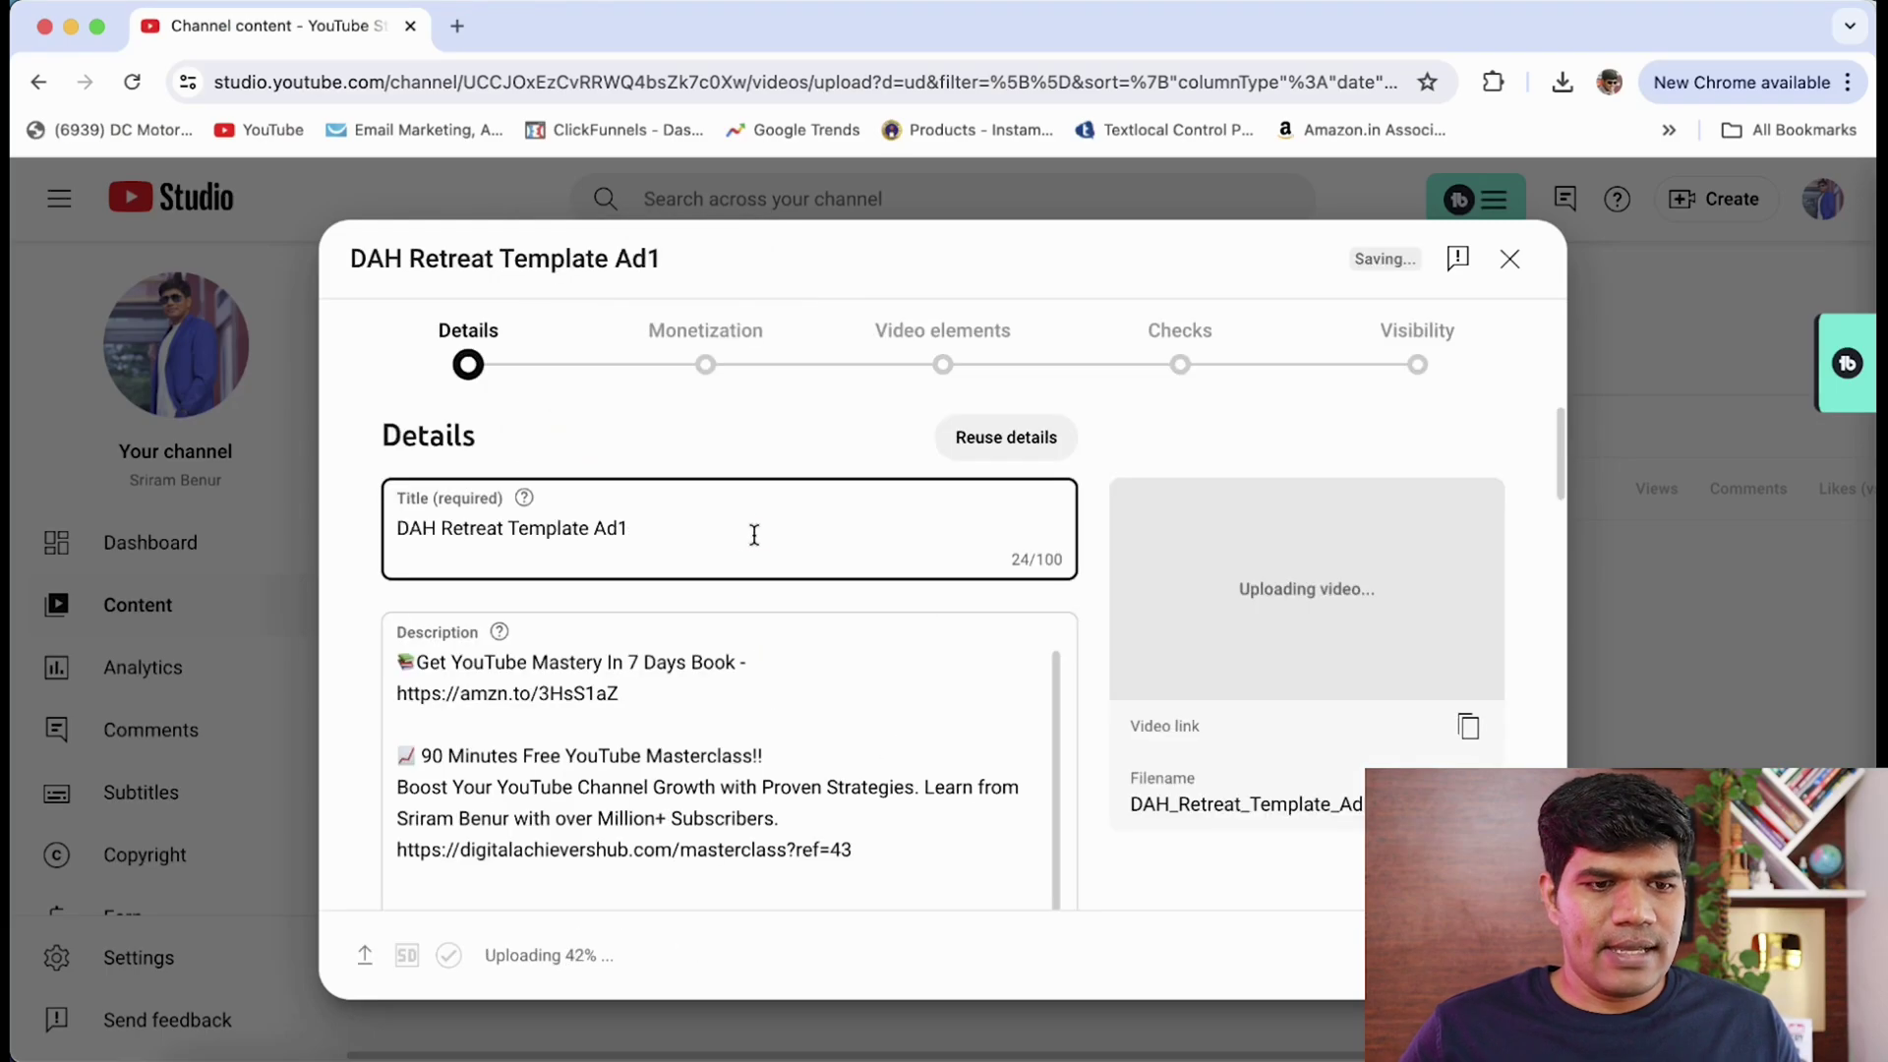
drag(755, 534, 395, 523)
Retitle the video 'Test' and bring the Upload file, Auto-generated and Test & compare thumbnail options into view.
text(Test)
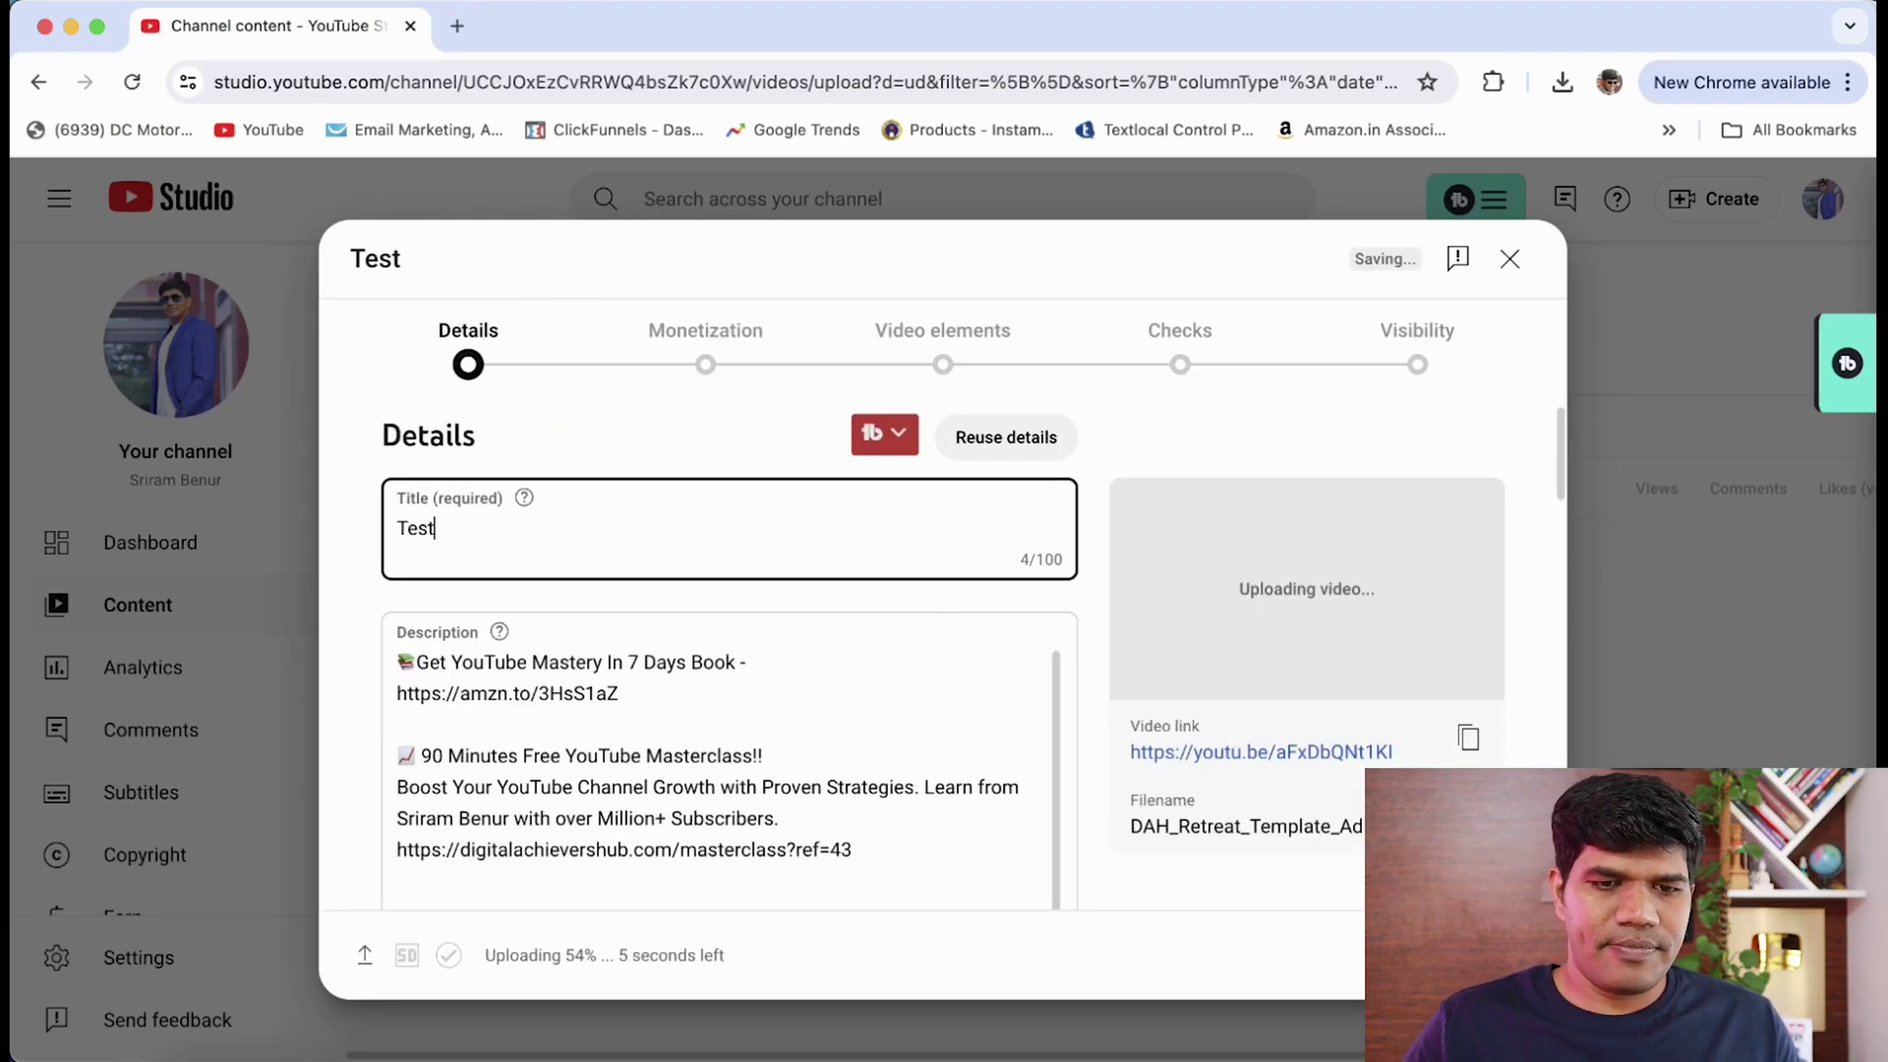
scroll(1109, 544, down, 10)
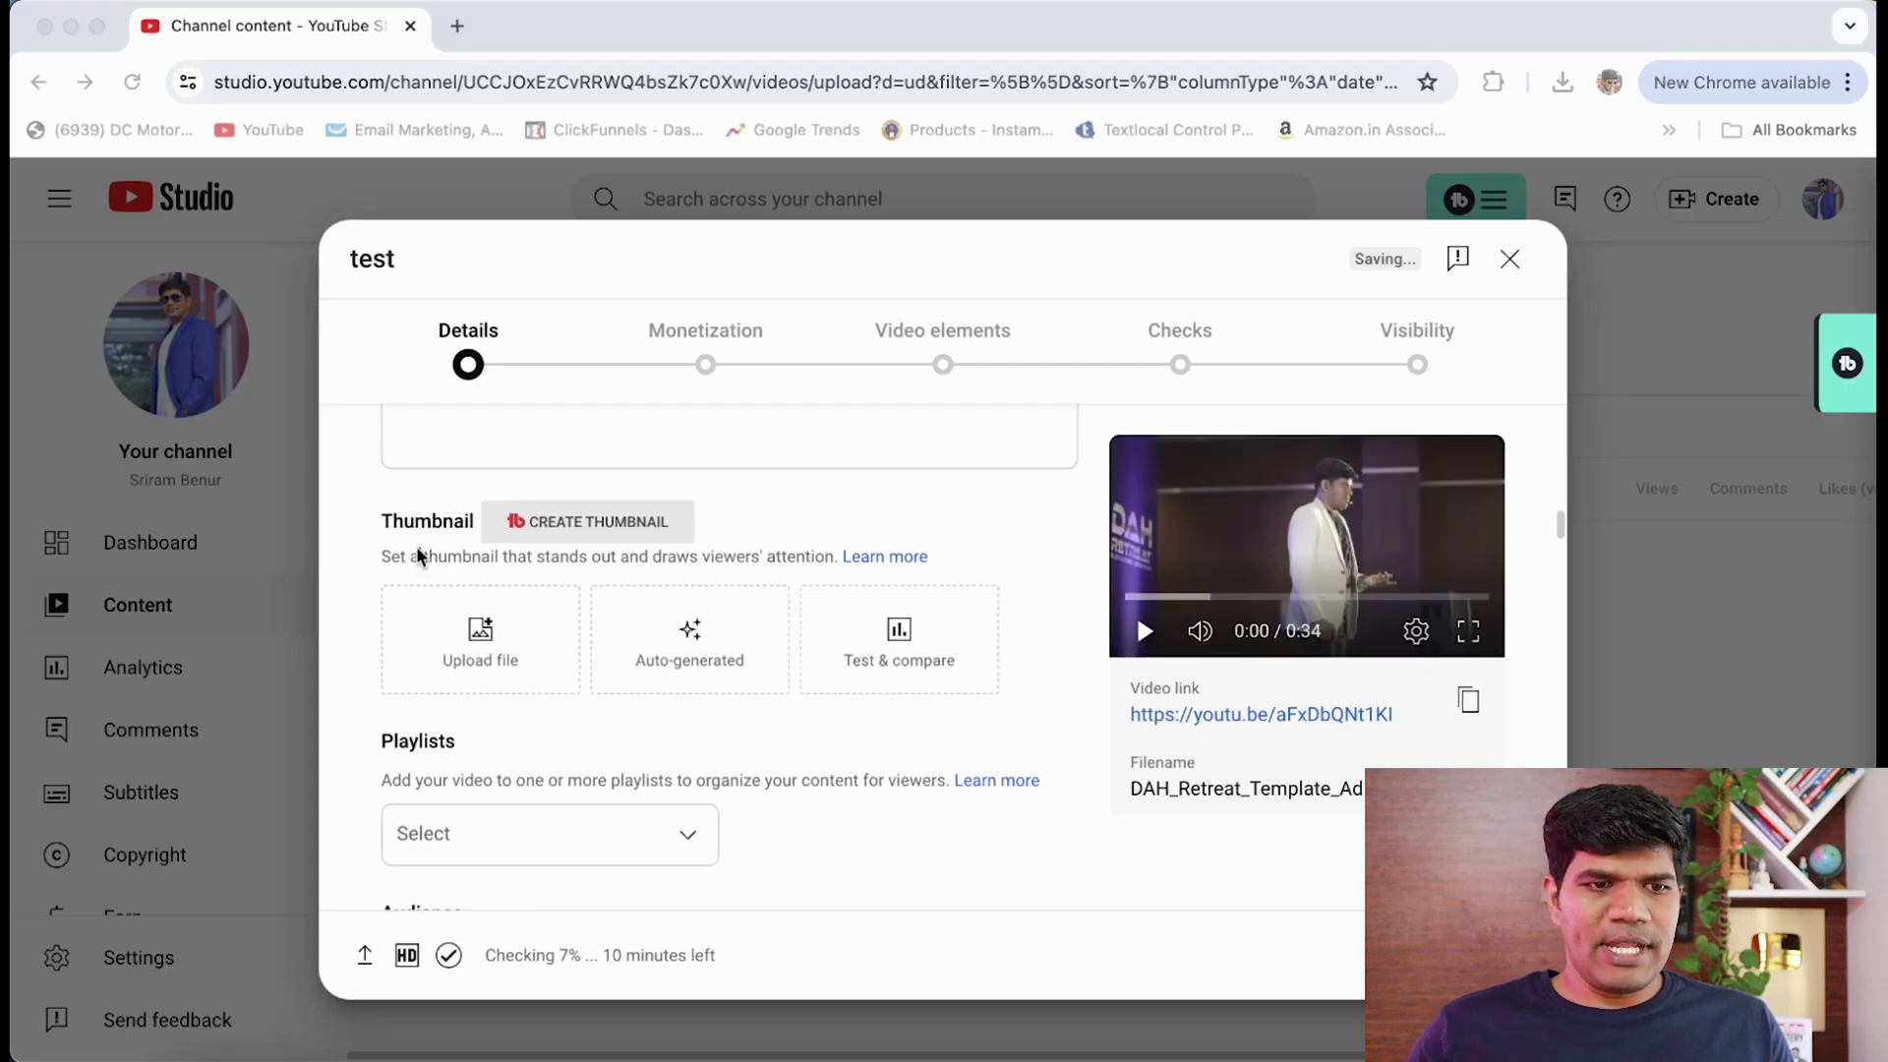
drag(482, 706, 538, 688)
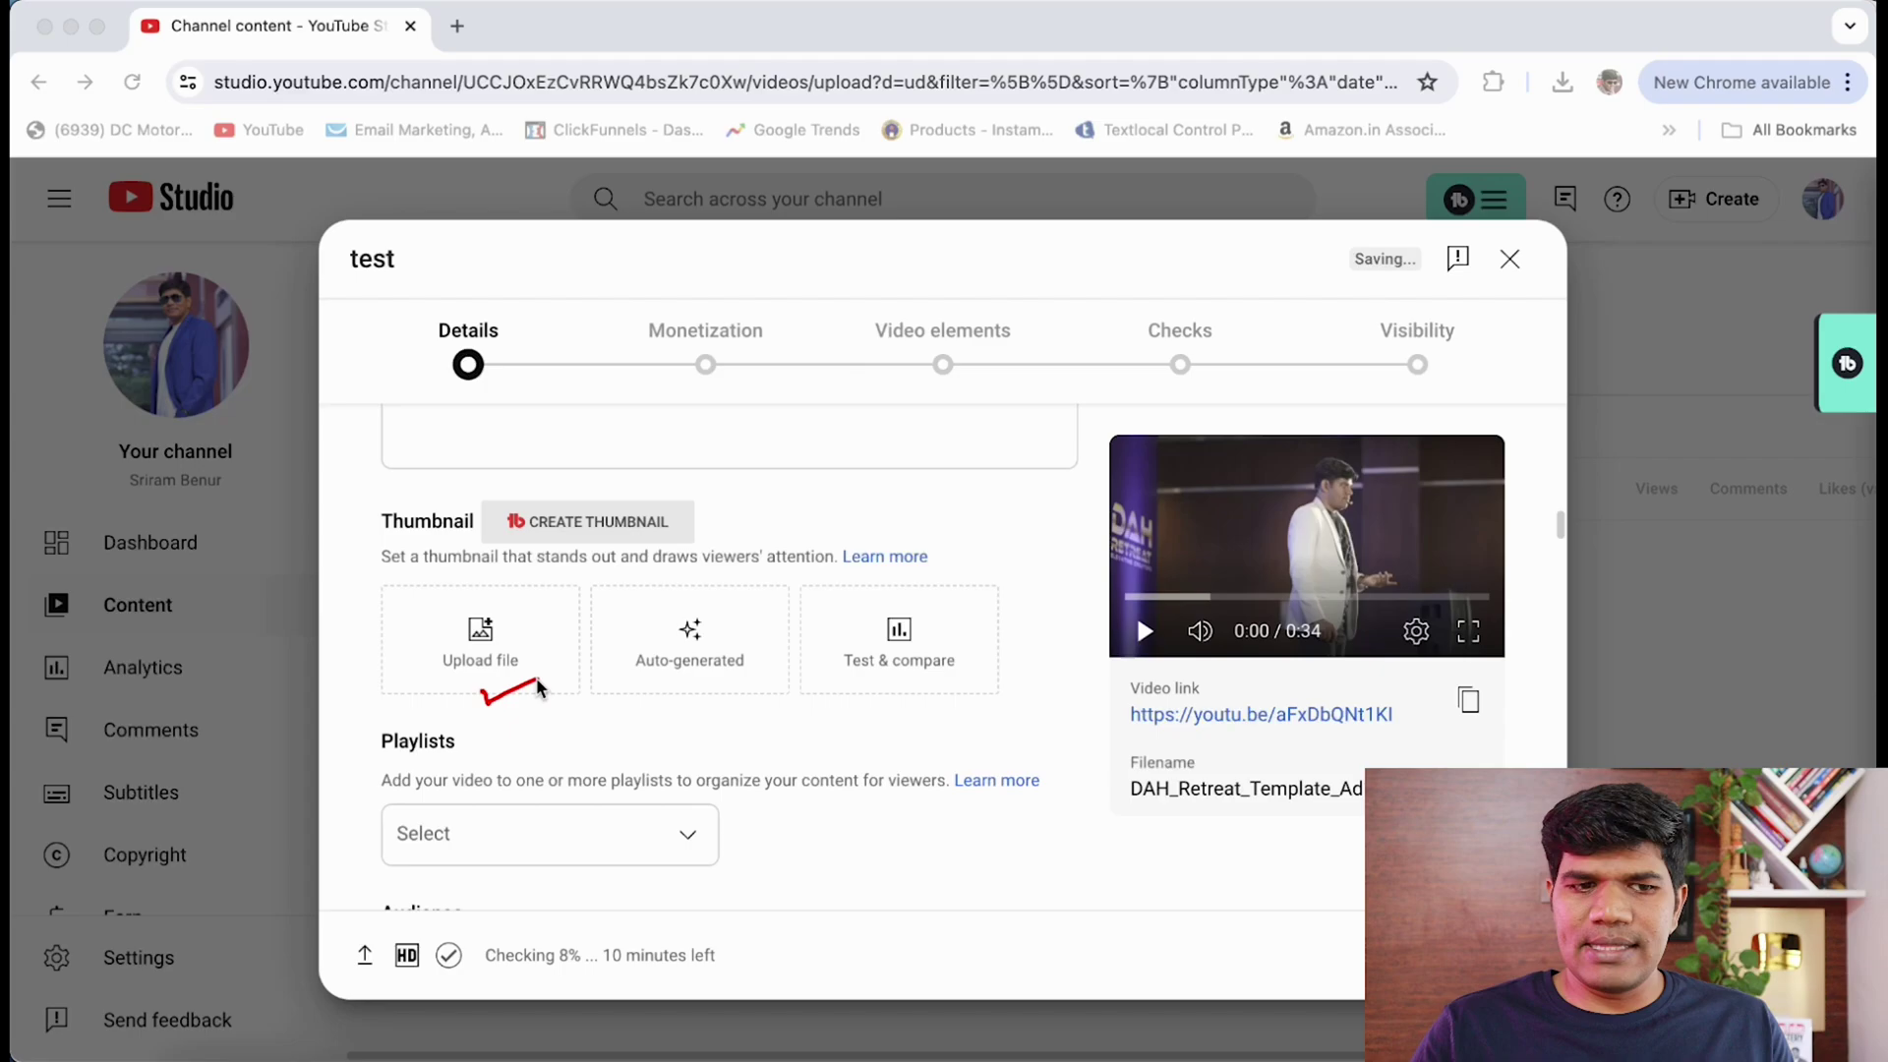
drag(700, 702, 730, 688)
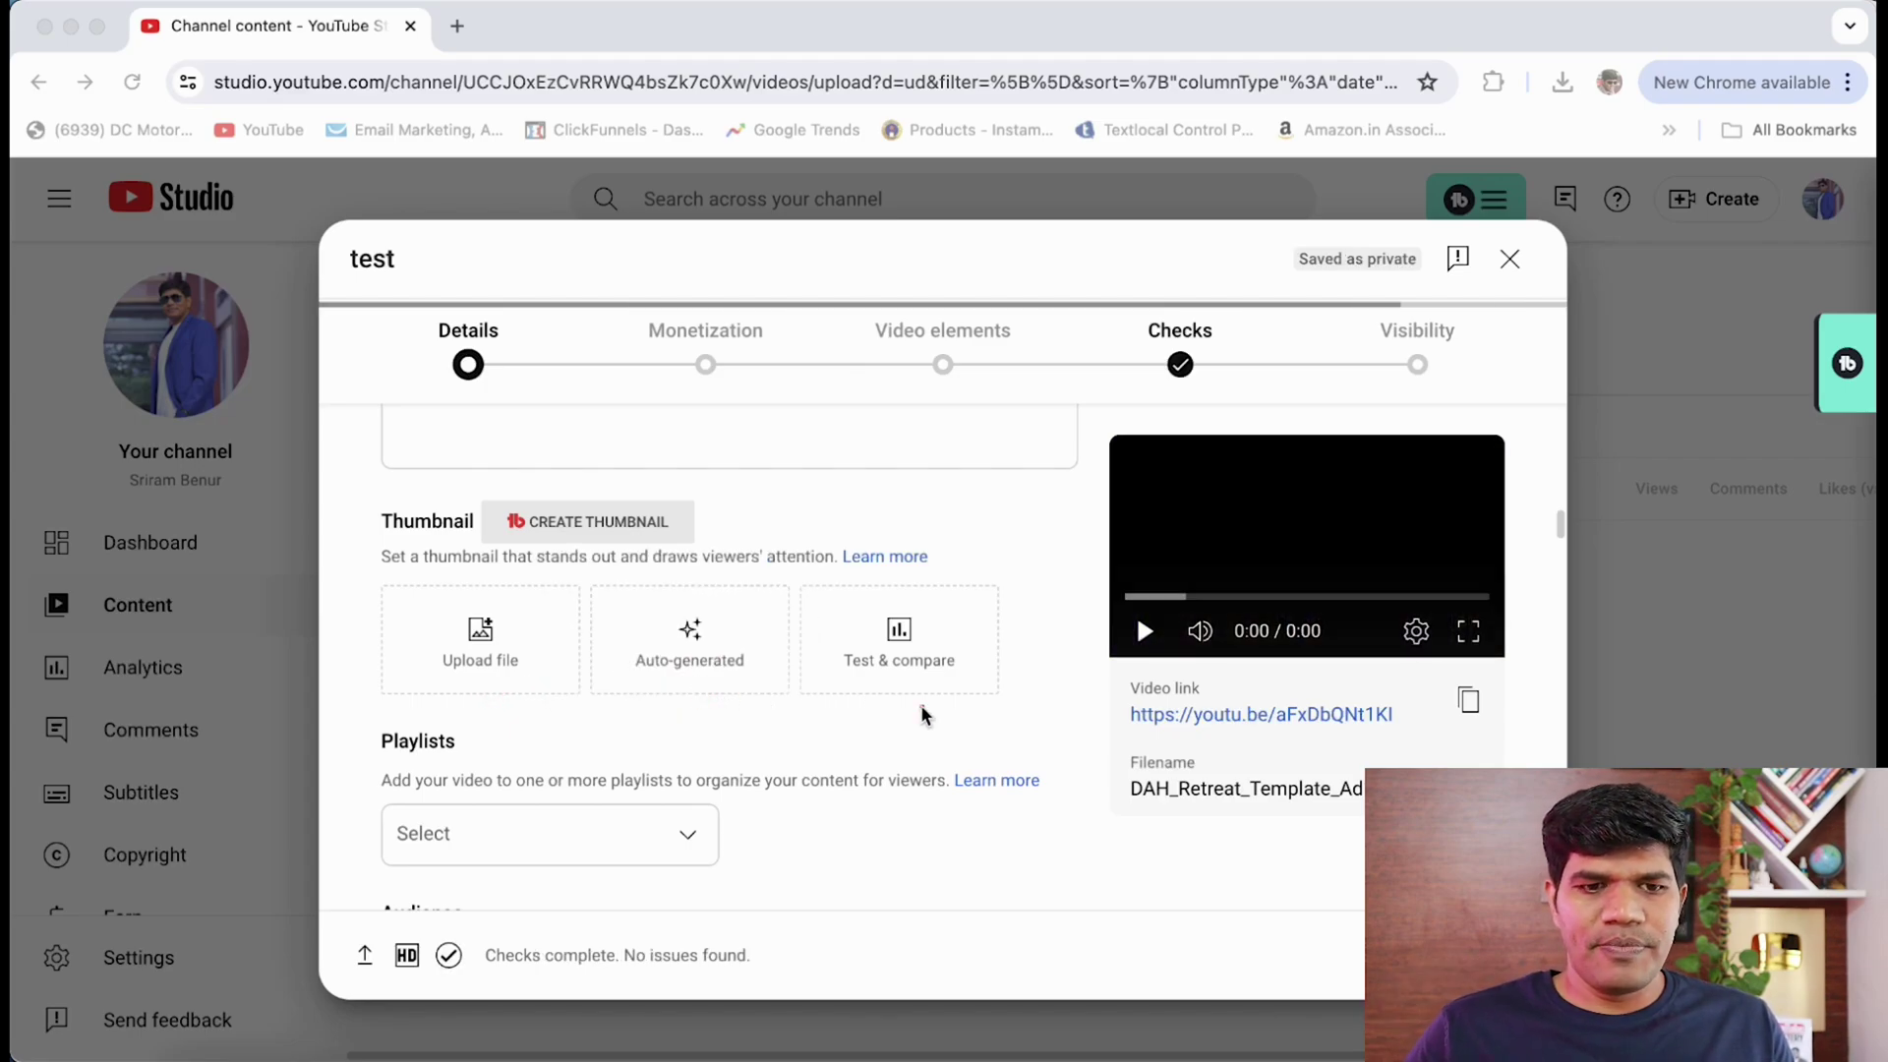
drag(913, 699, 979, 681)
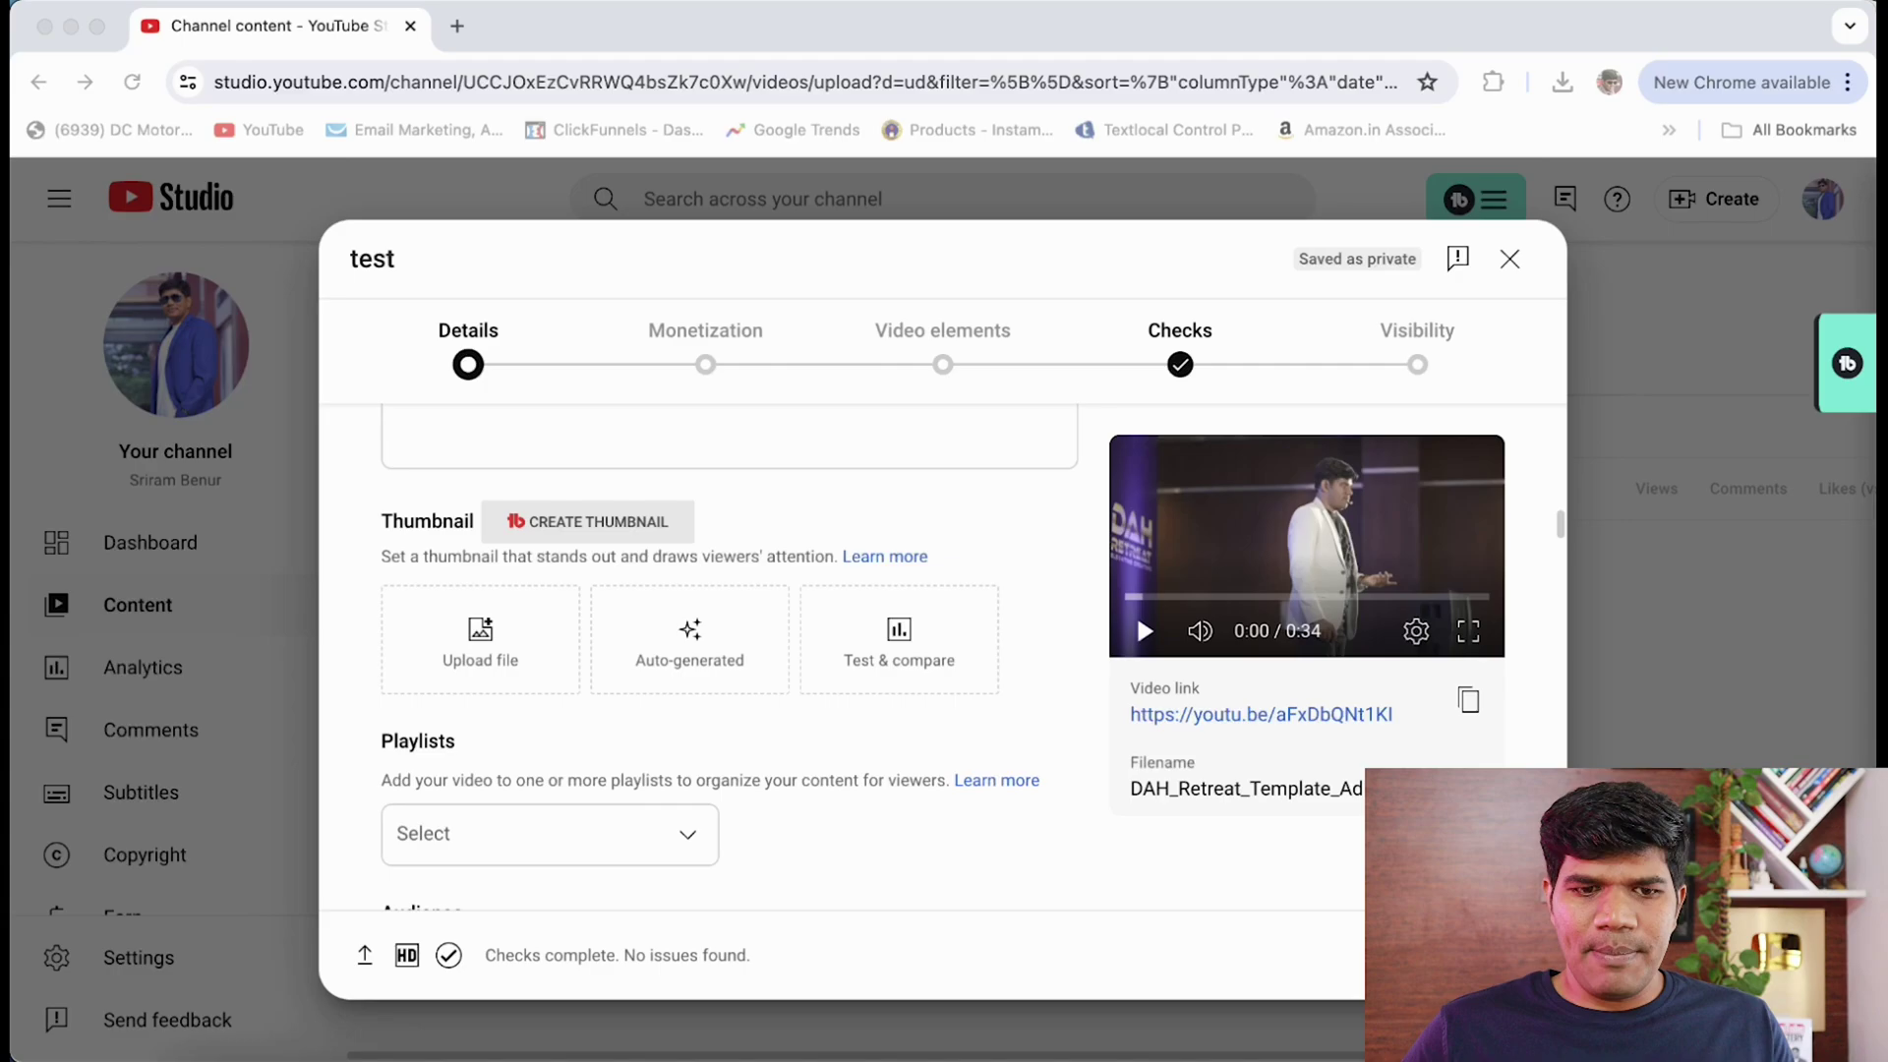
Start a Test & compare setup and add Test_Compare1.png from the Thumbnail folder to the first slot.
click(913, 651)
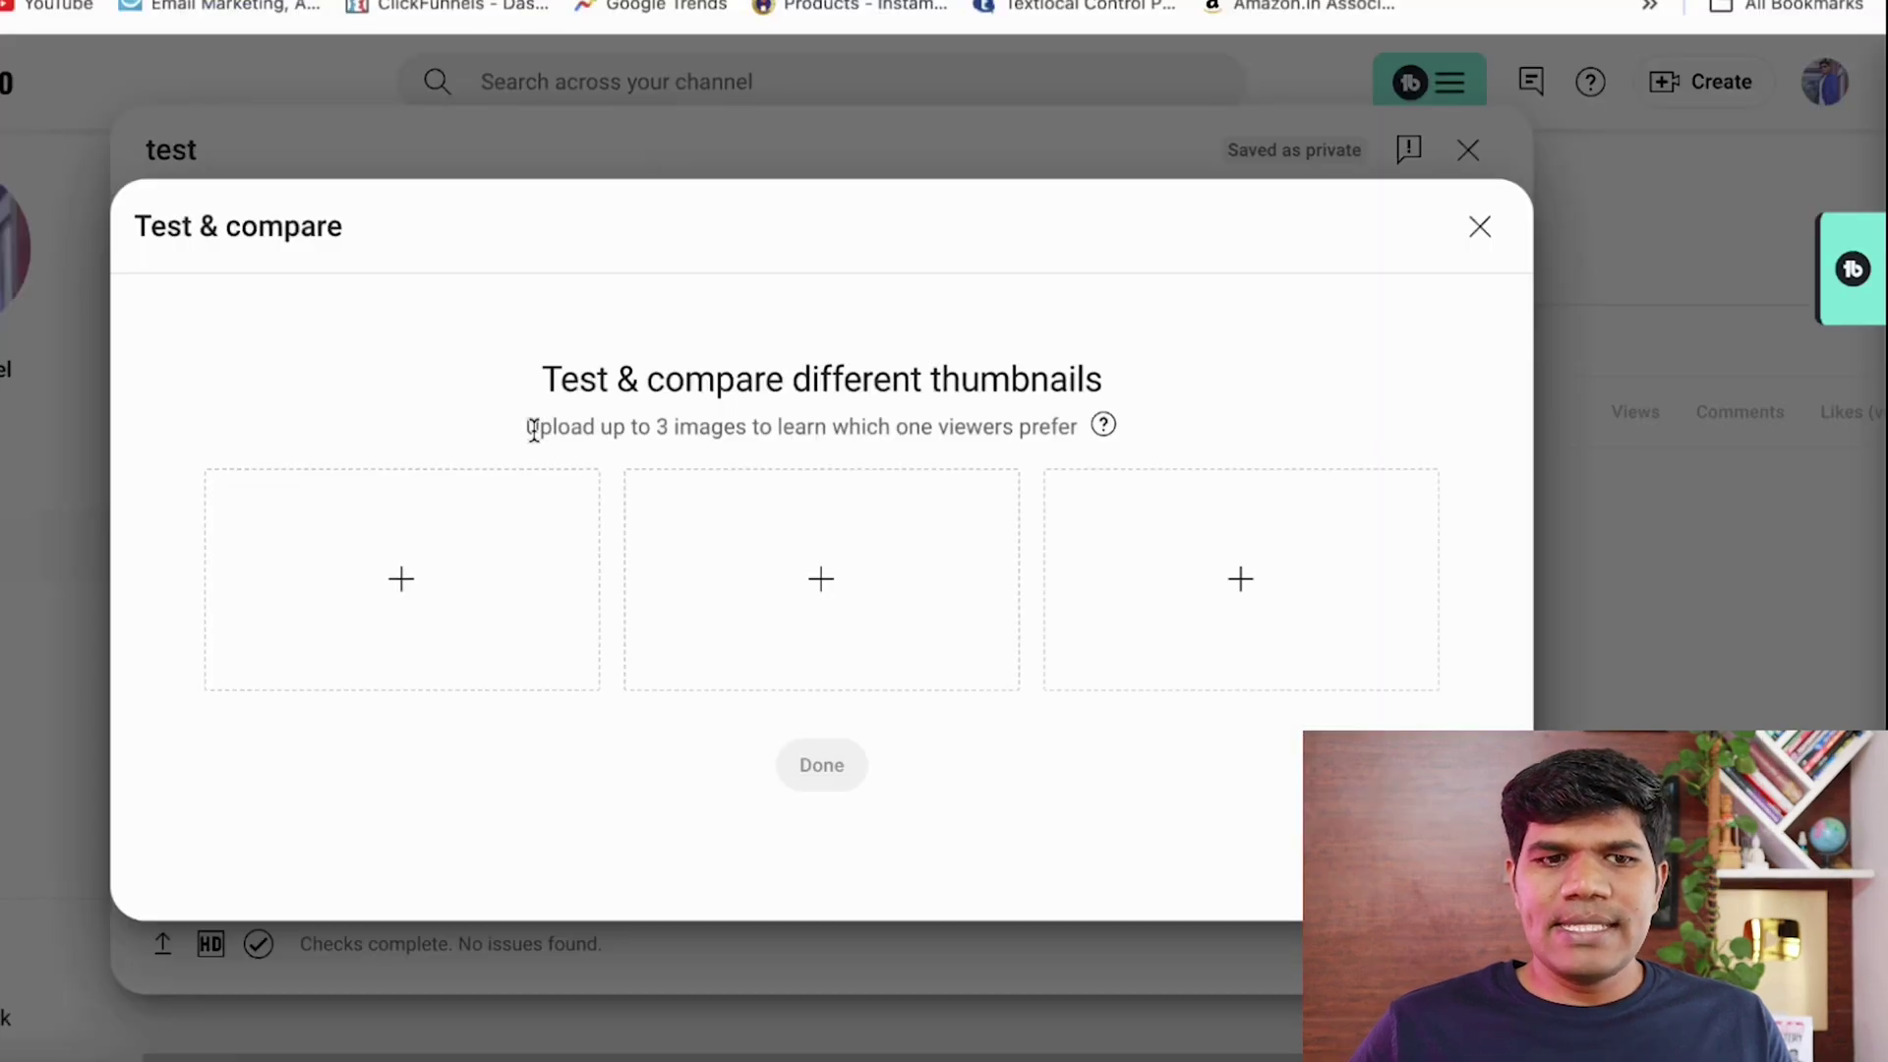
drag(528, 427, 774, 425)
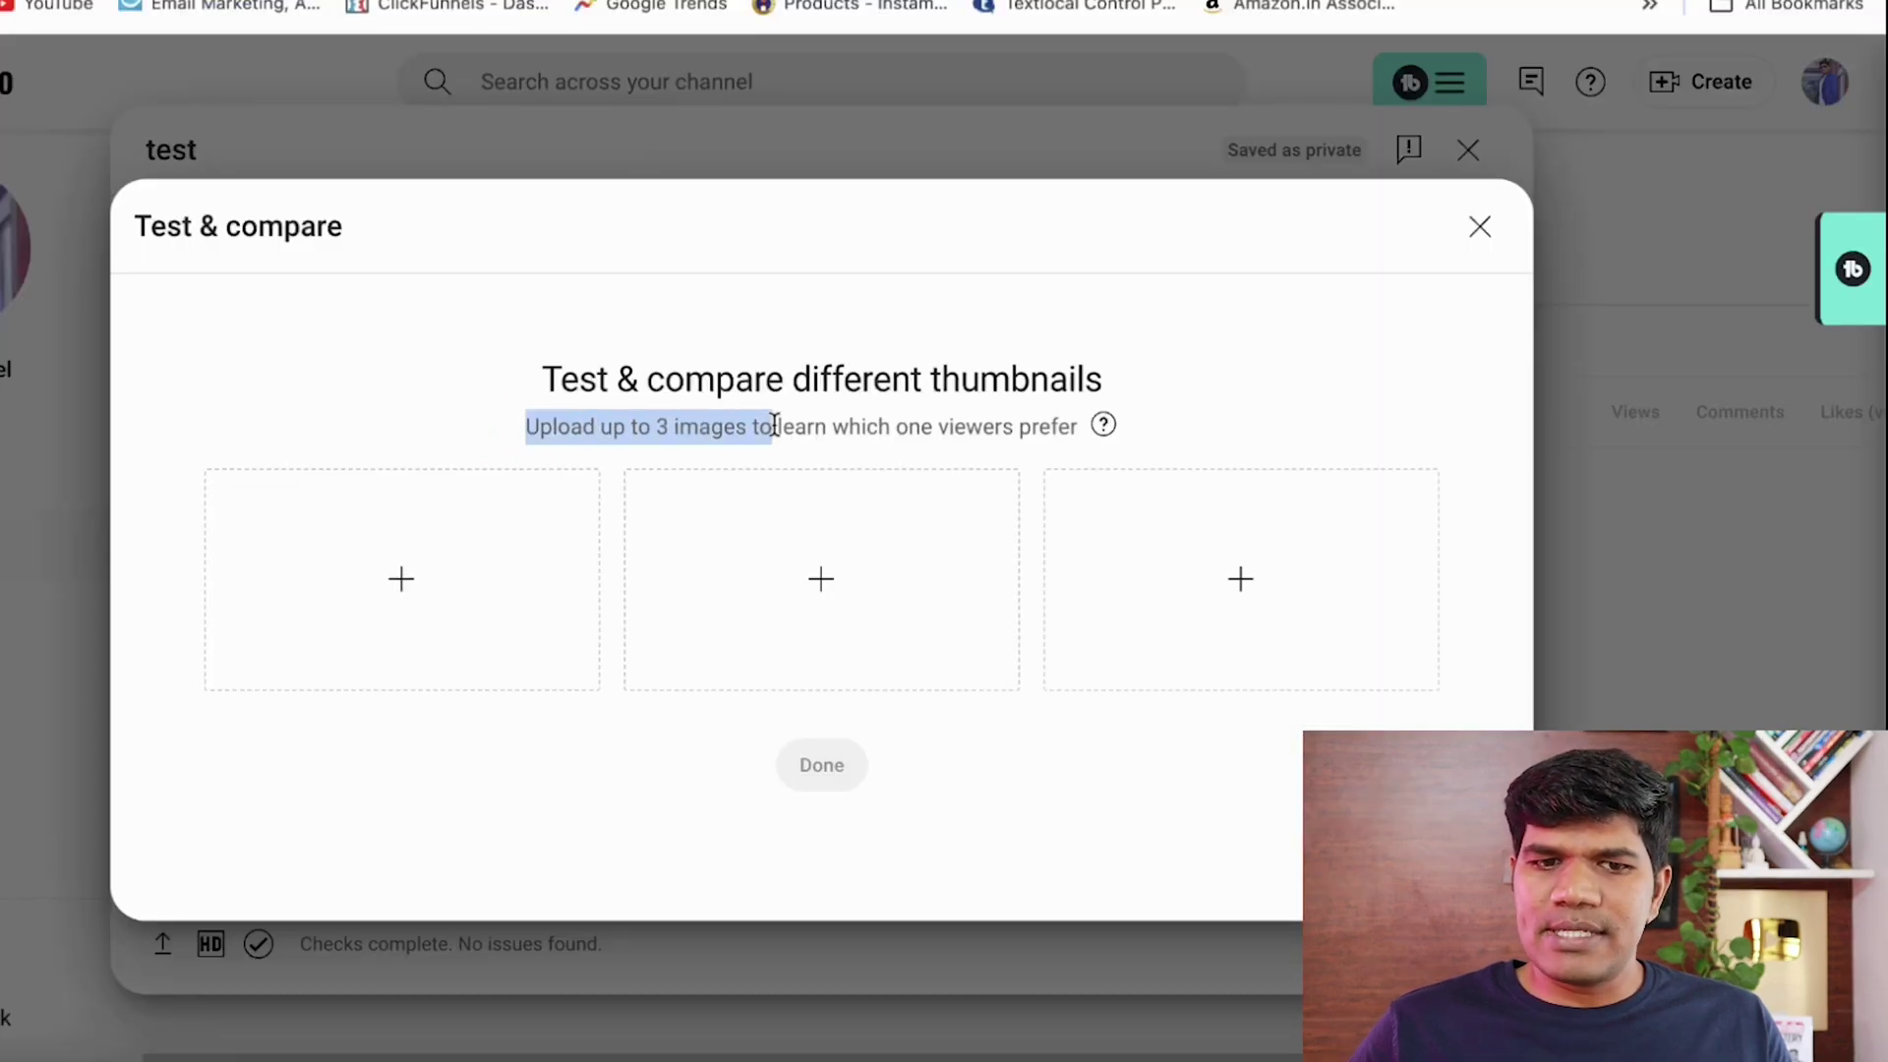
click(405, 588)
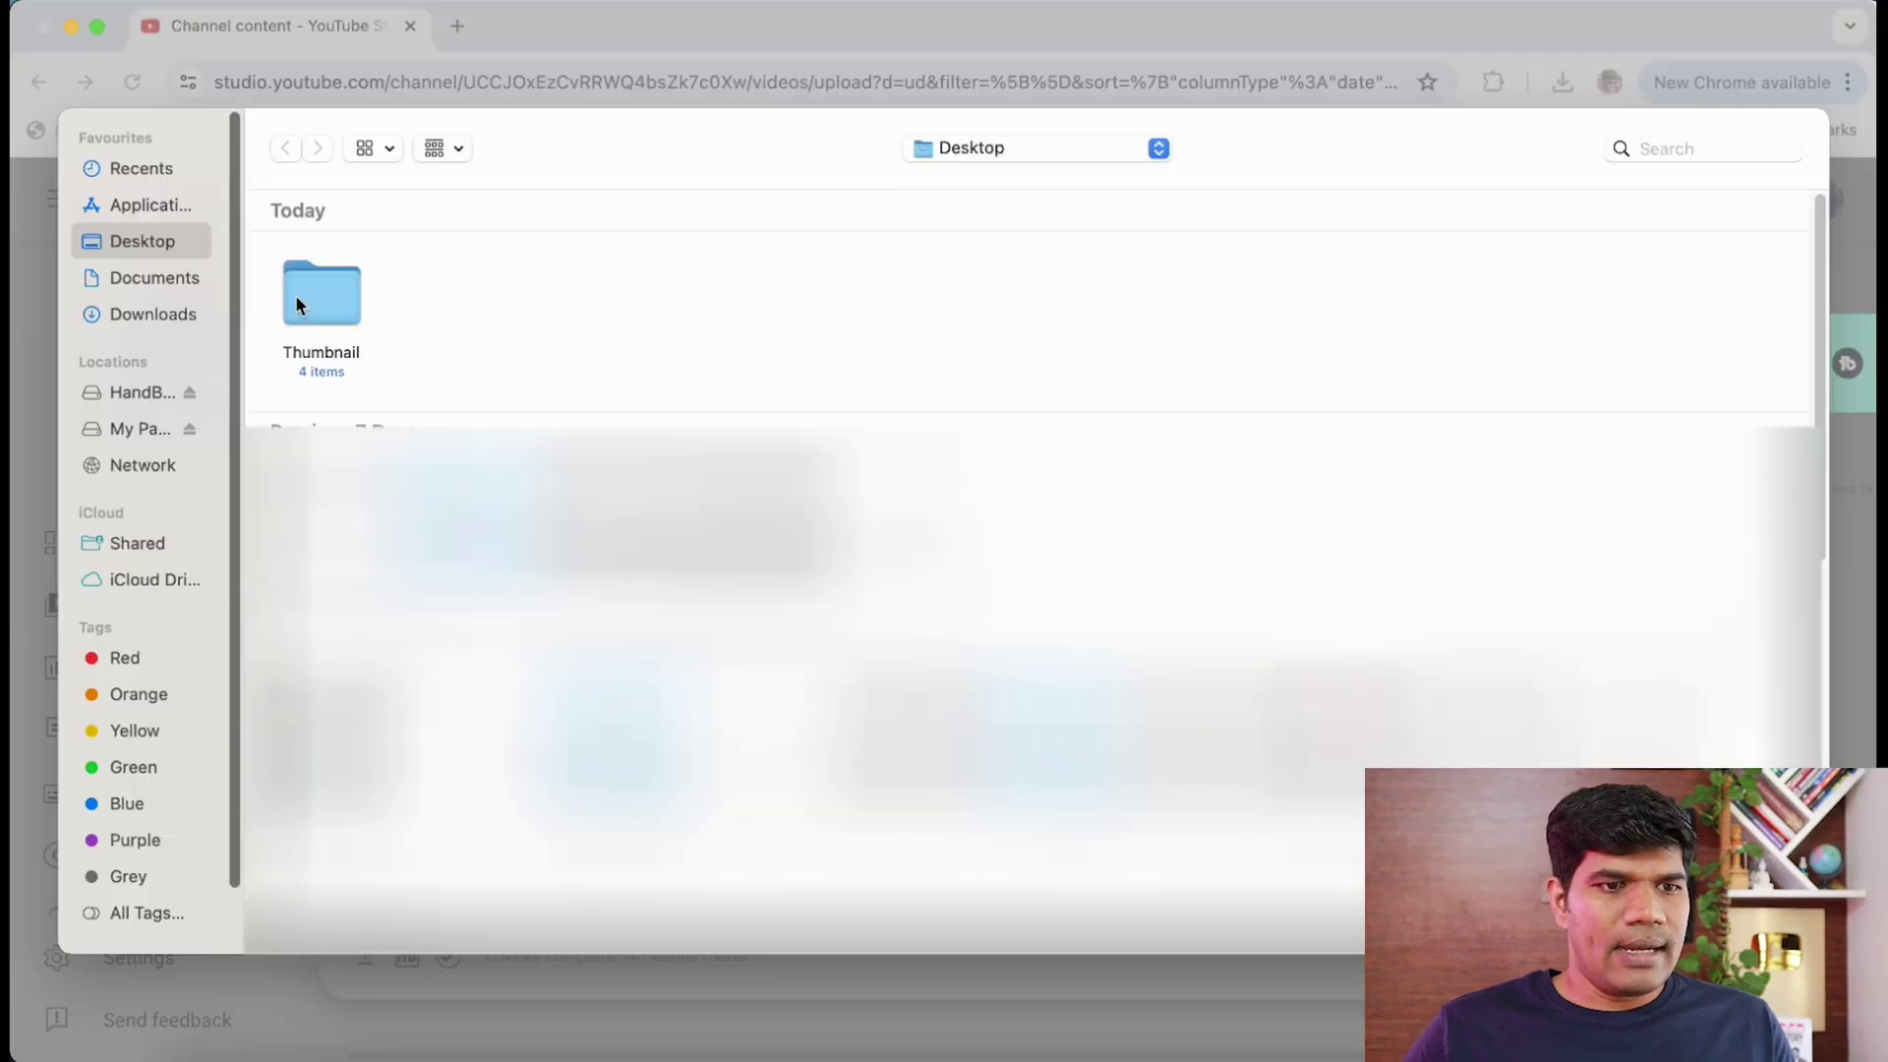
double_click(315, 310)
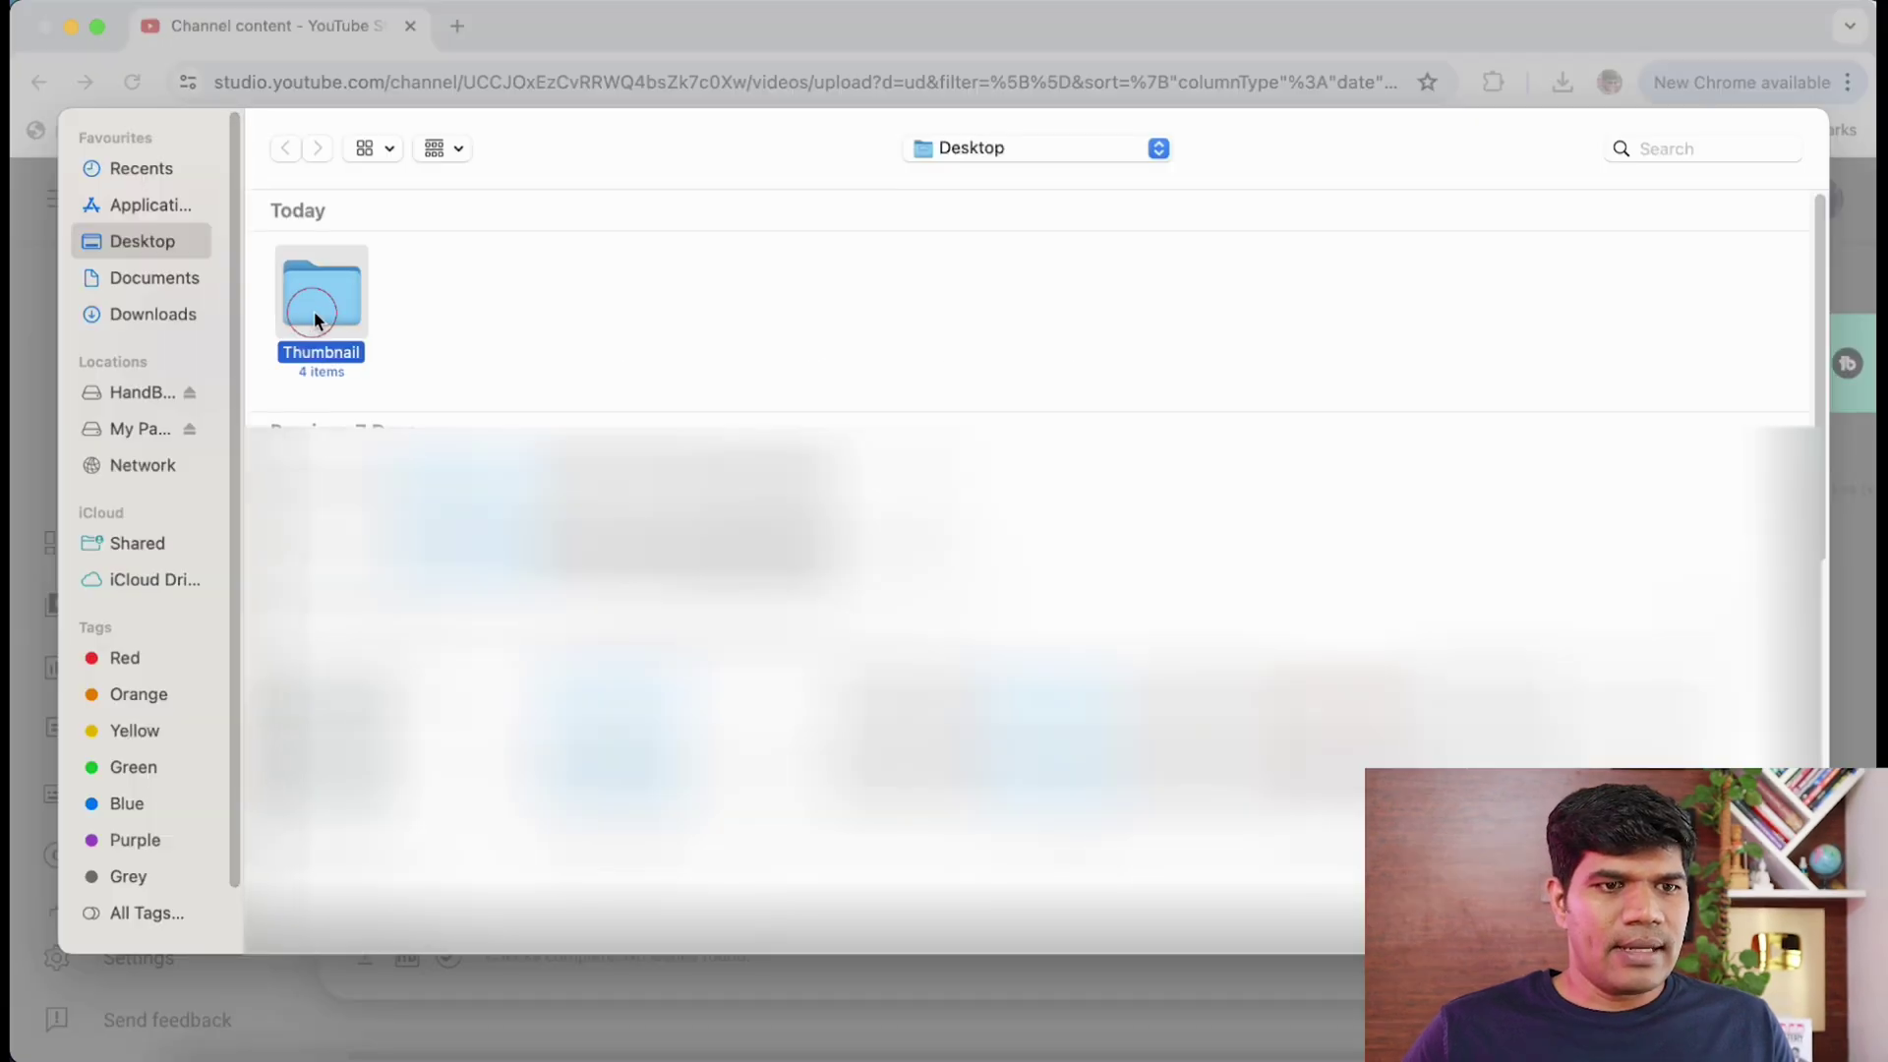
click(387, 315)
double_click(387, 316)
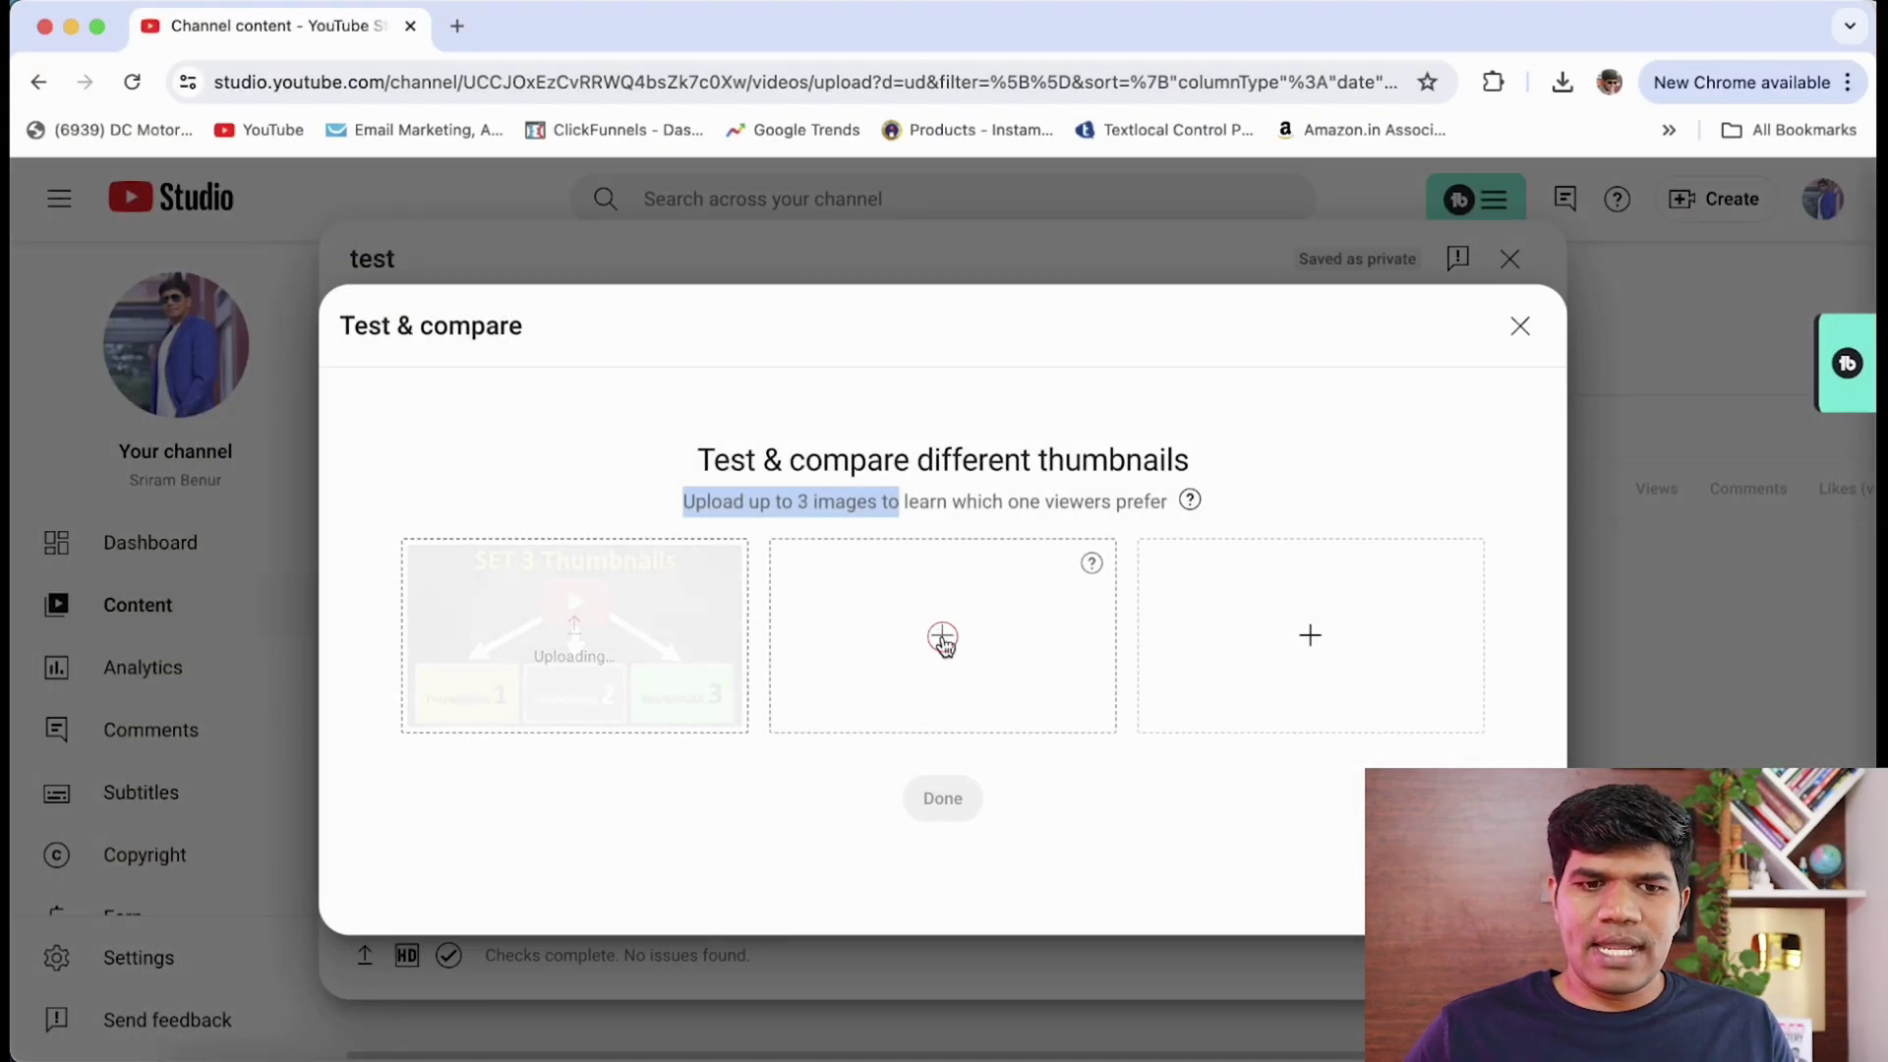
Add Test_Compare2.png and Test_Compare3.png to the second and third test slots.
click(942, 637)
click(468, 300)
double_click(468, 300)
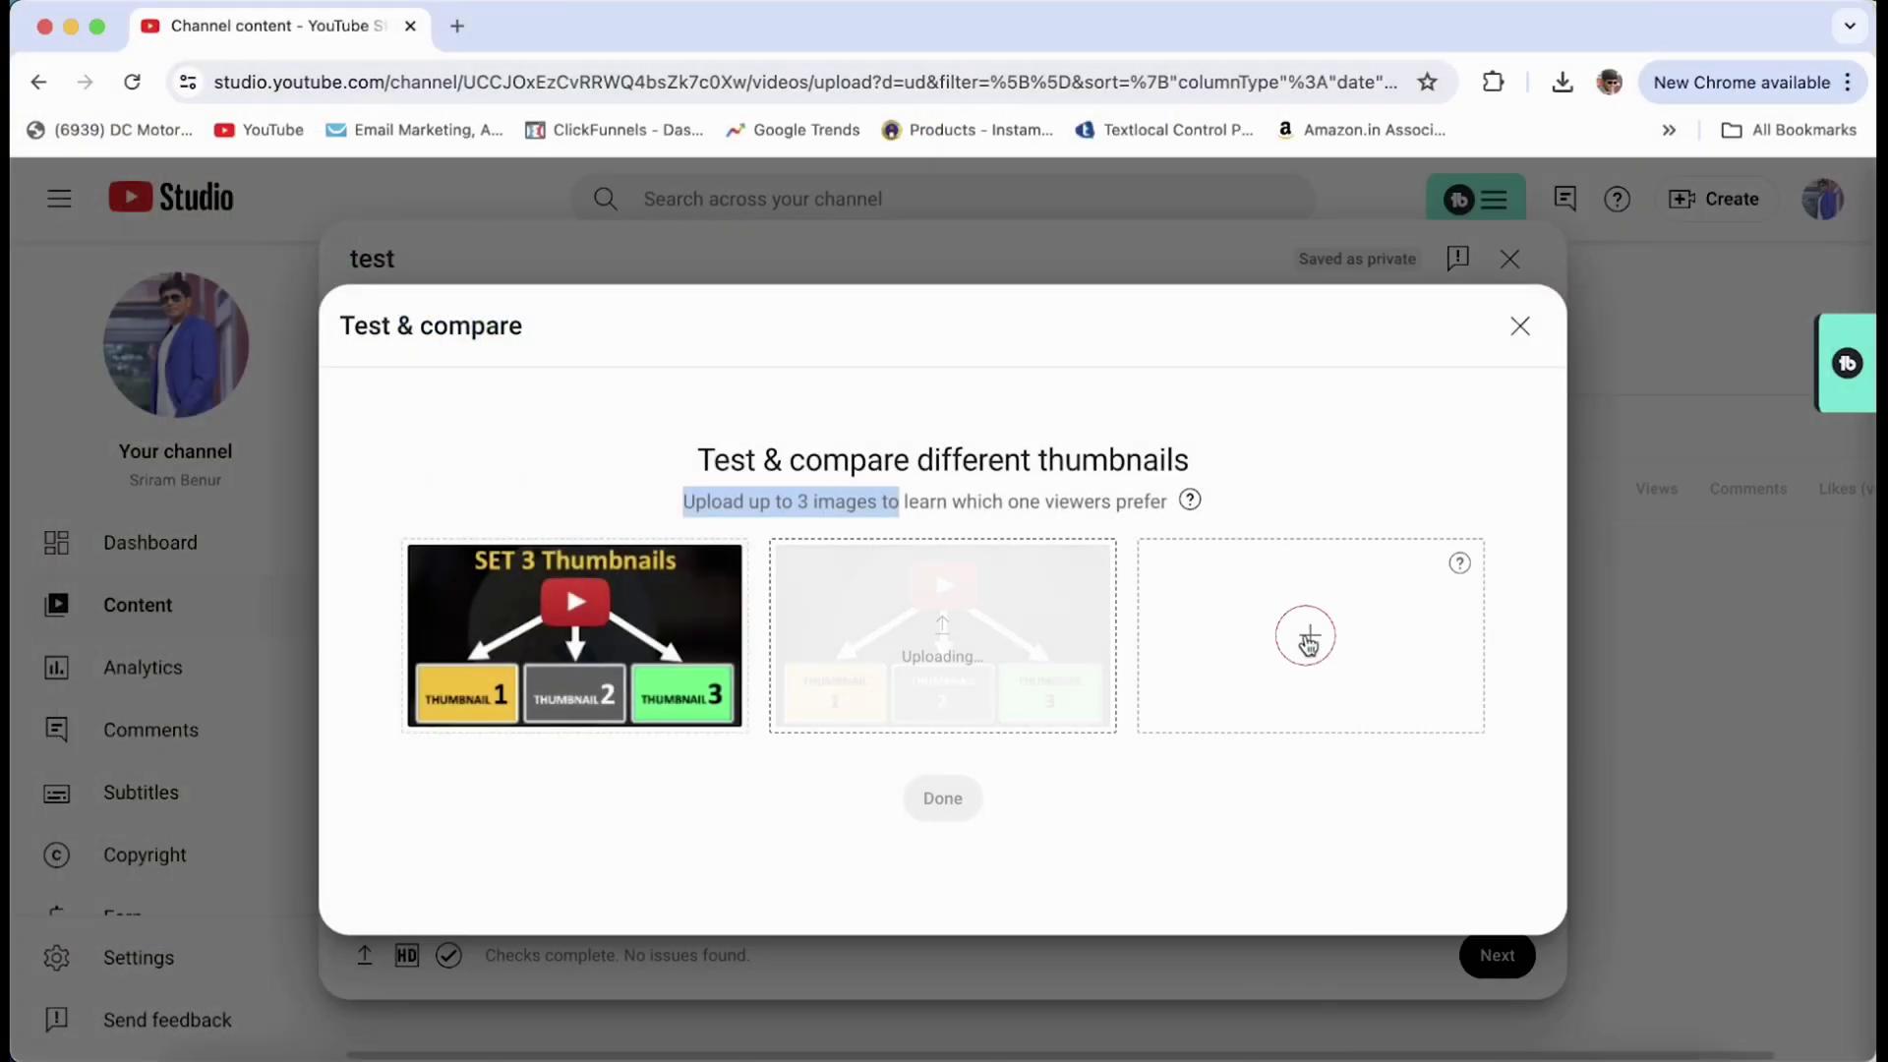
click(1308, 637)
click(616, 305)
click(1755, 914)
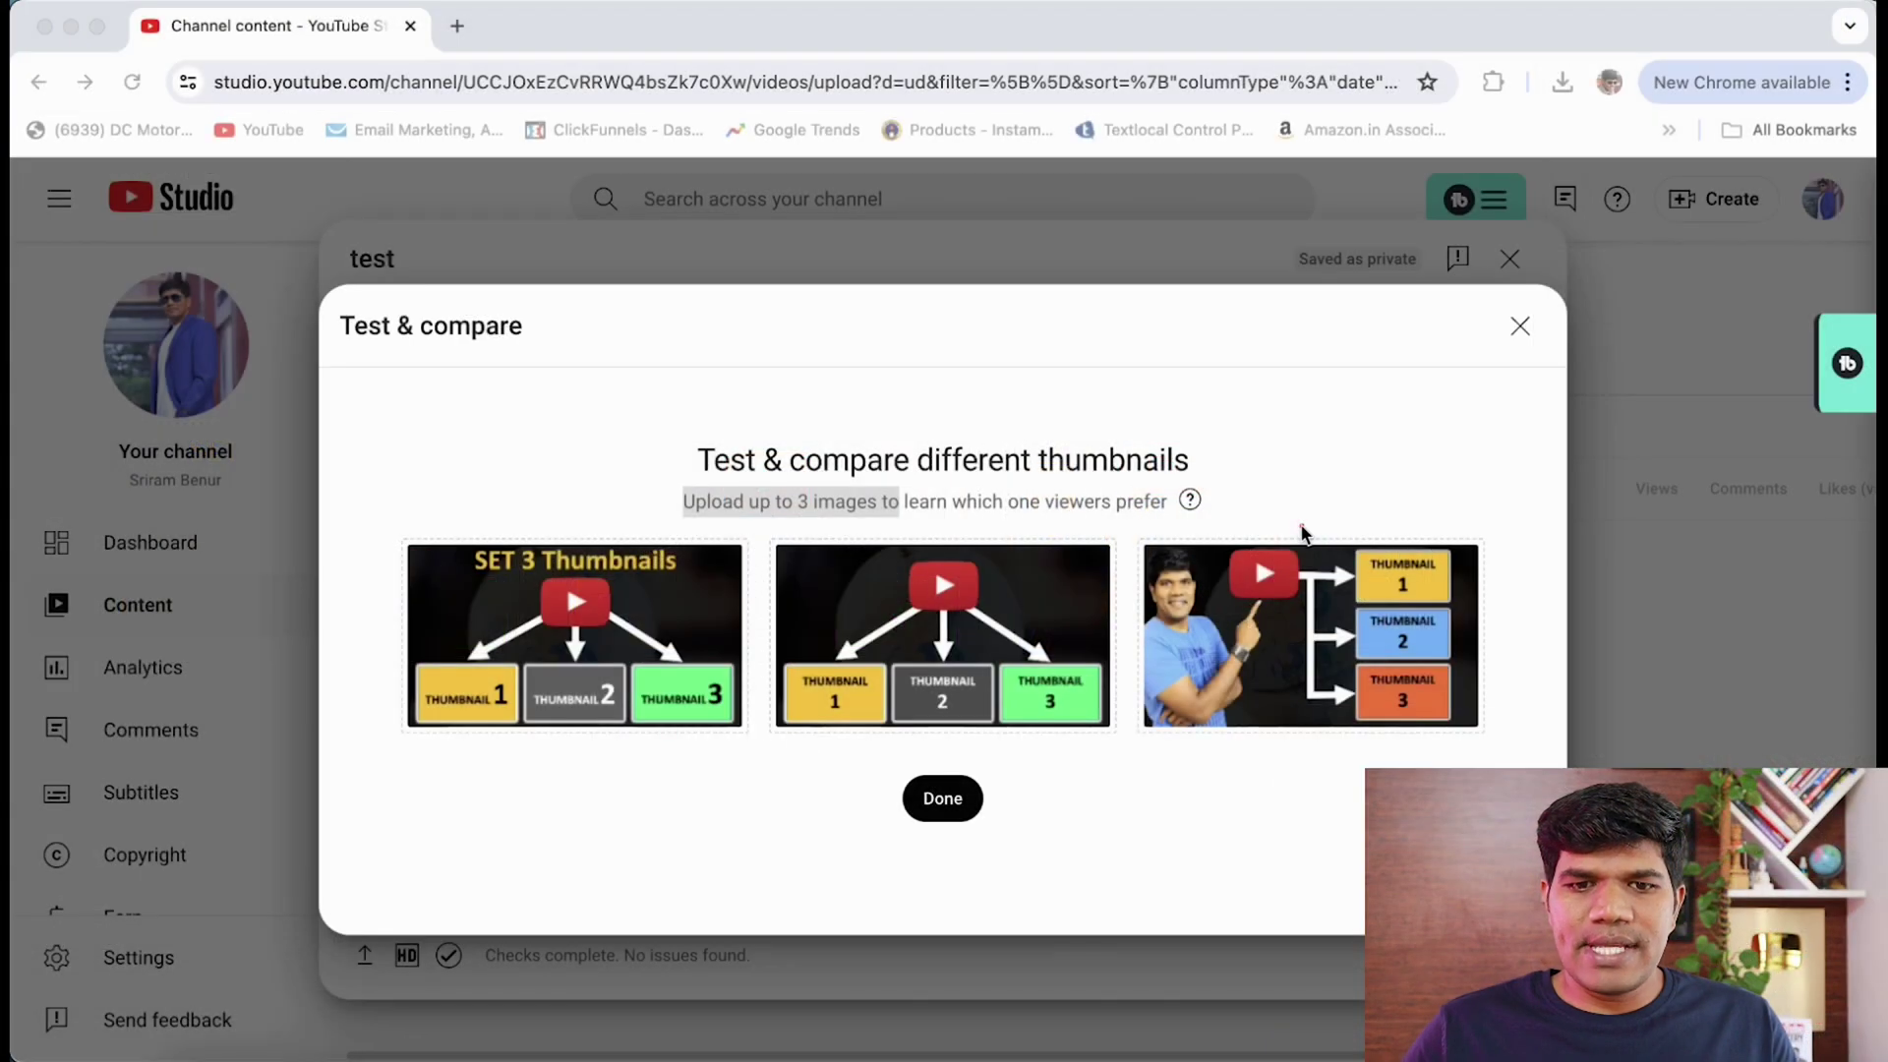
mouse_move(1208, 408)
mouse_down()
mouse_move(1227, 427)
mouse_move(1300, 366)
mouse_up()
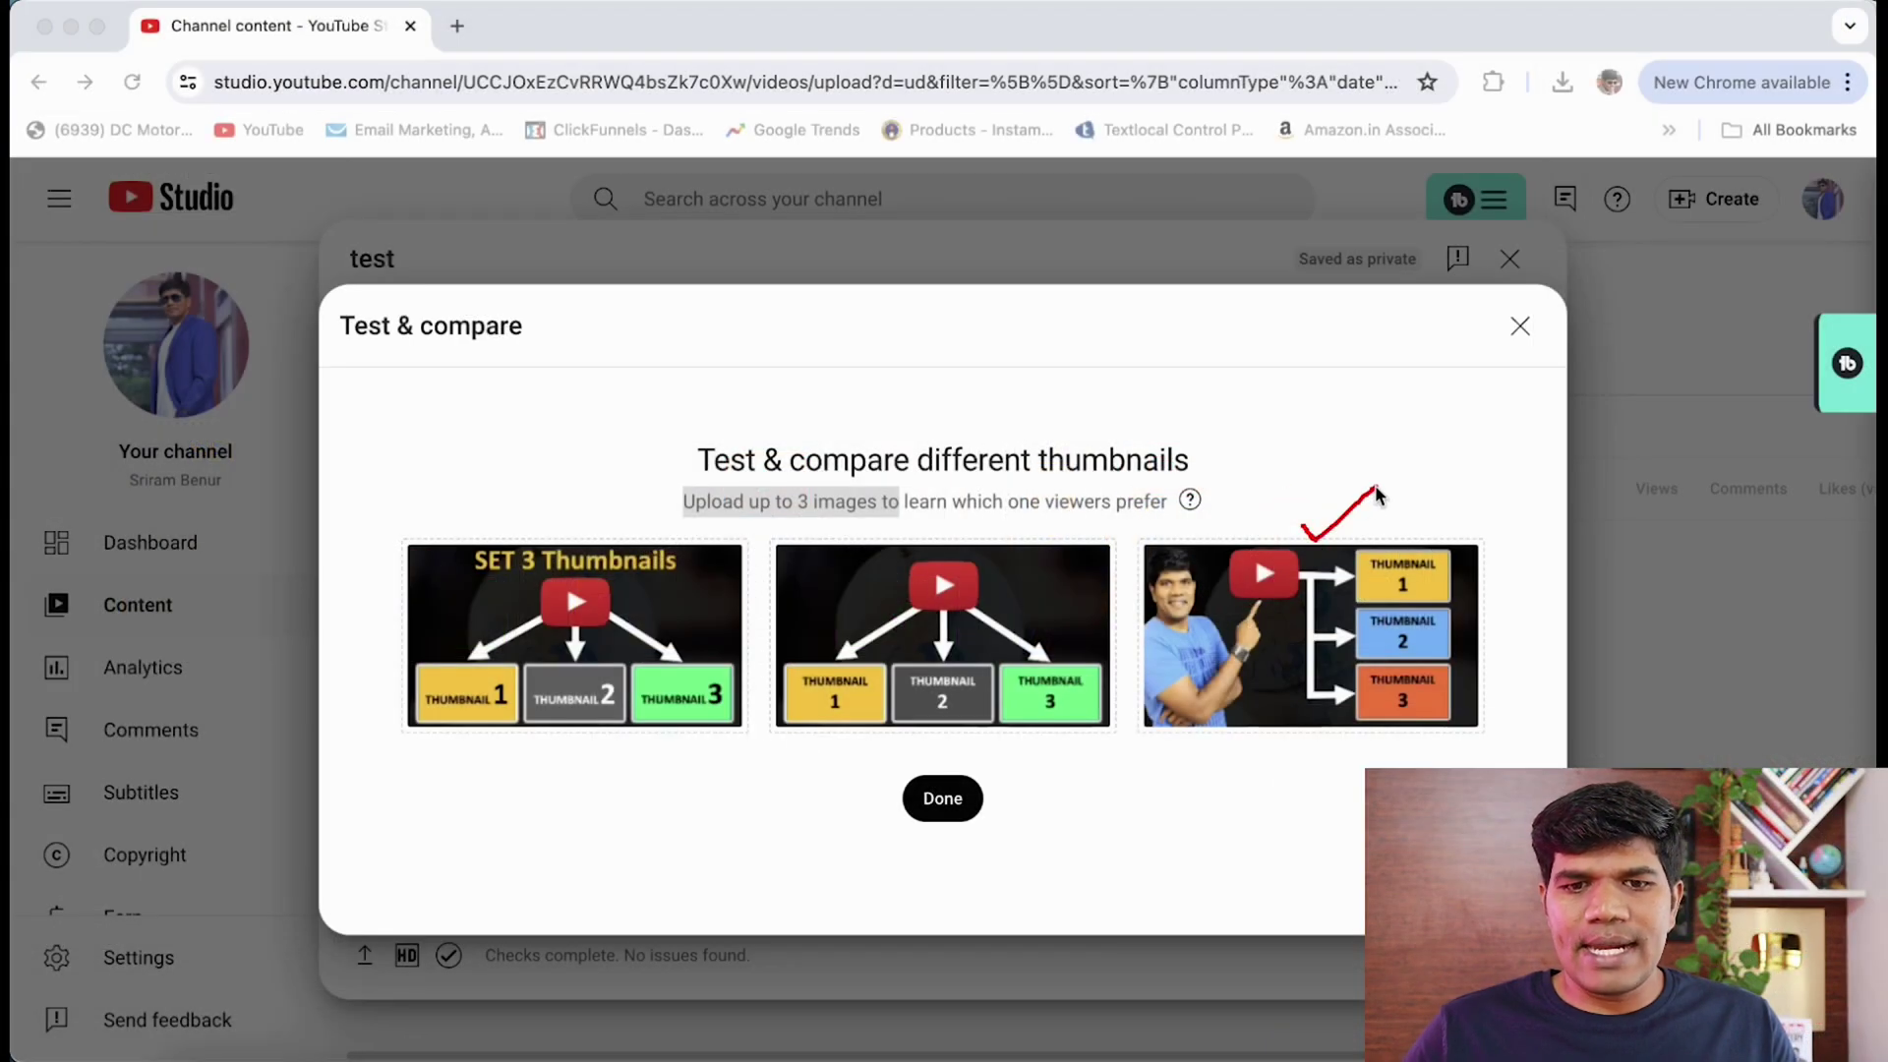
mouse_move(1038, 566)
mouse_down()
mouse_move(1050, 580)
mouse_move(1098, 531)
mouse_up()
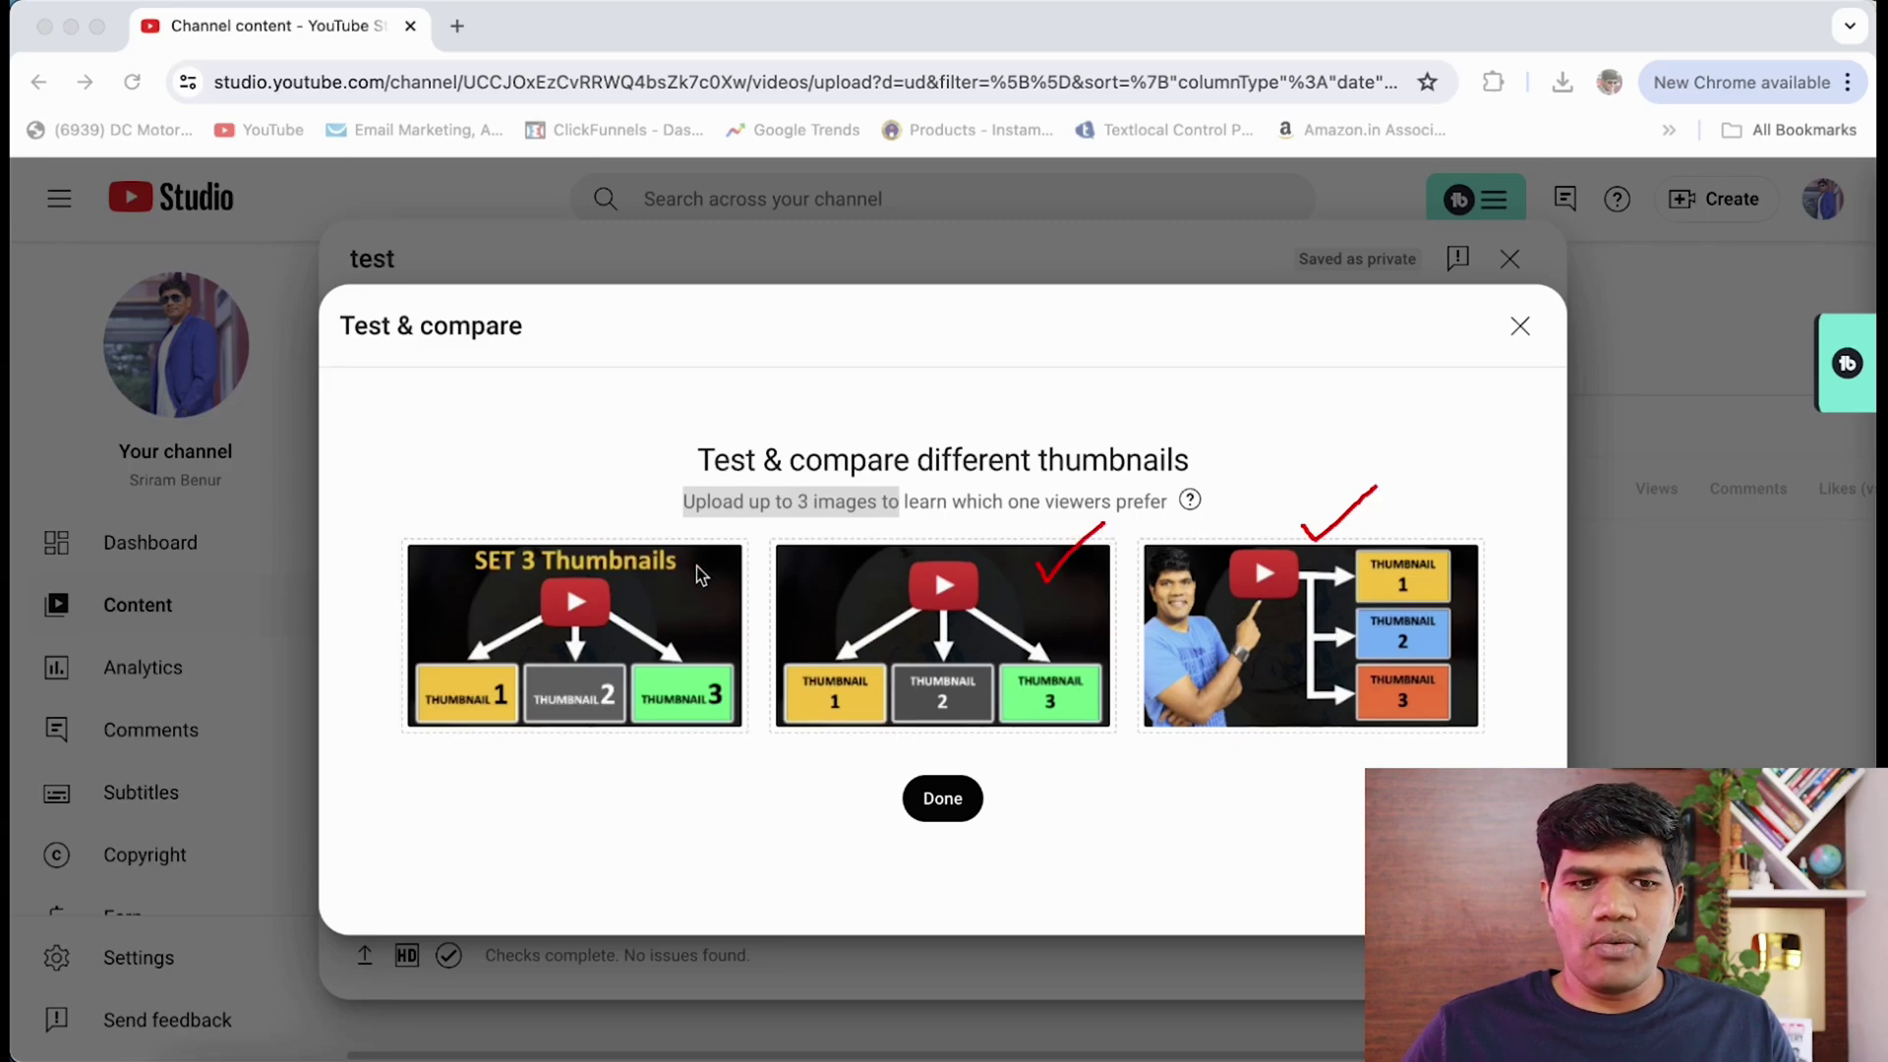
drag(696, 569, 742, 551)
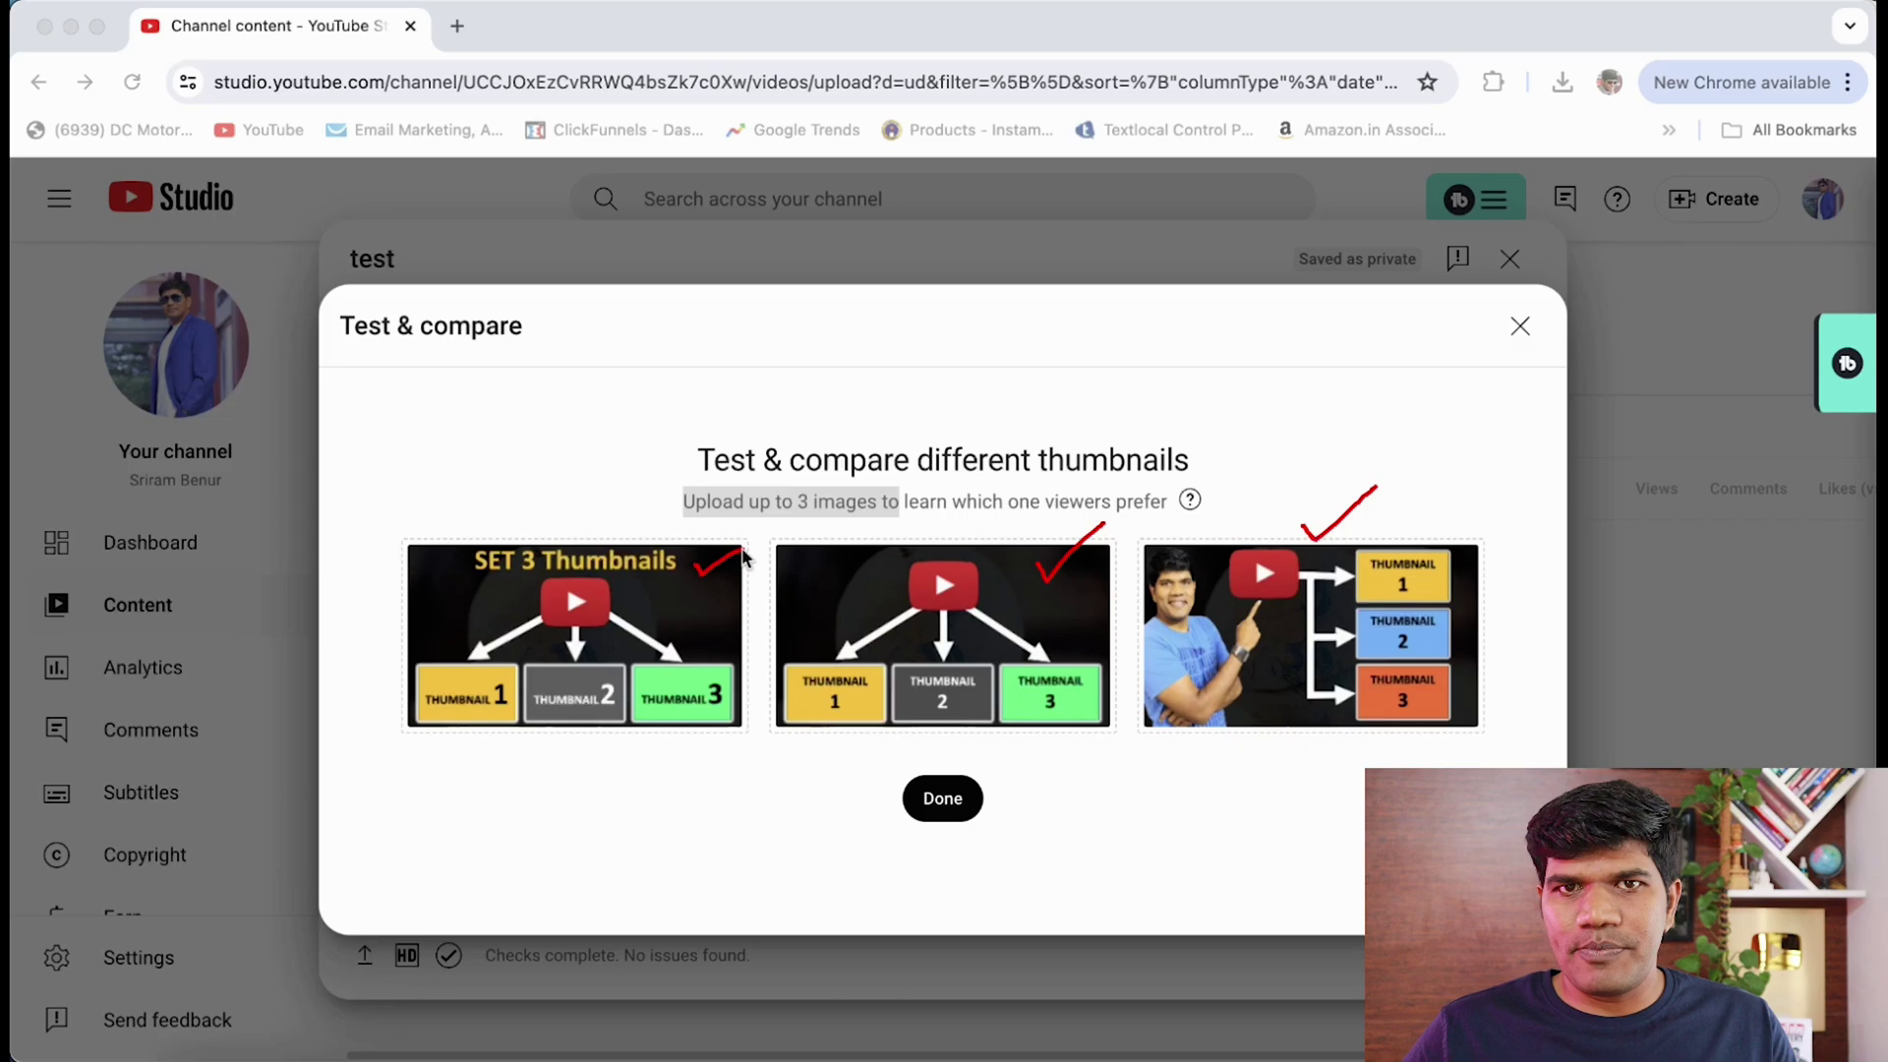
key(Escape)
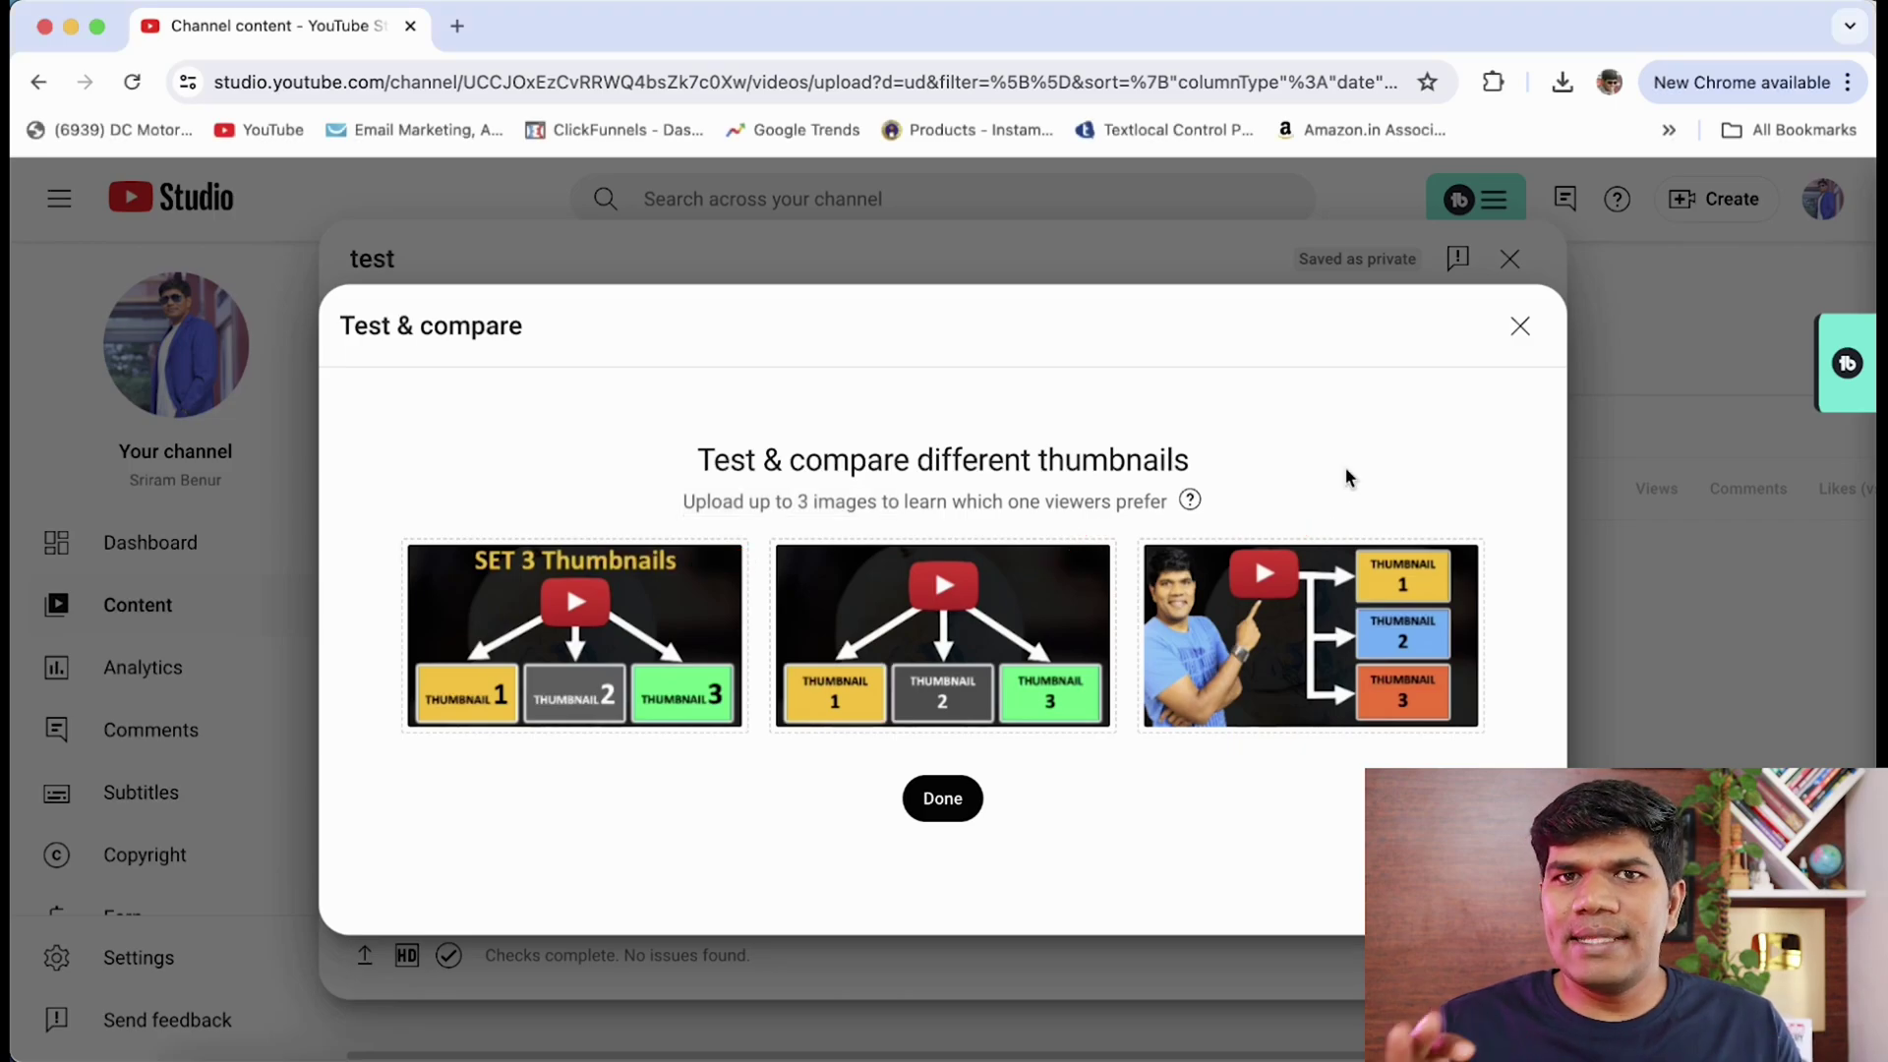
mouse_move(1190, 504)
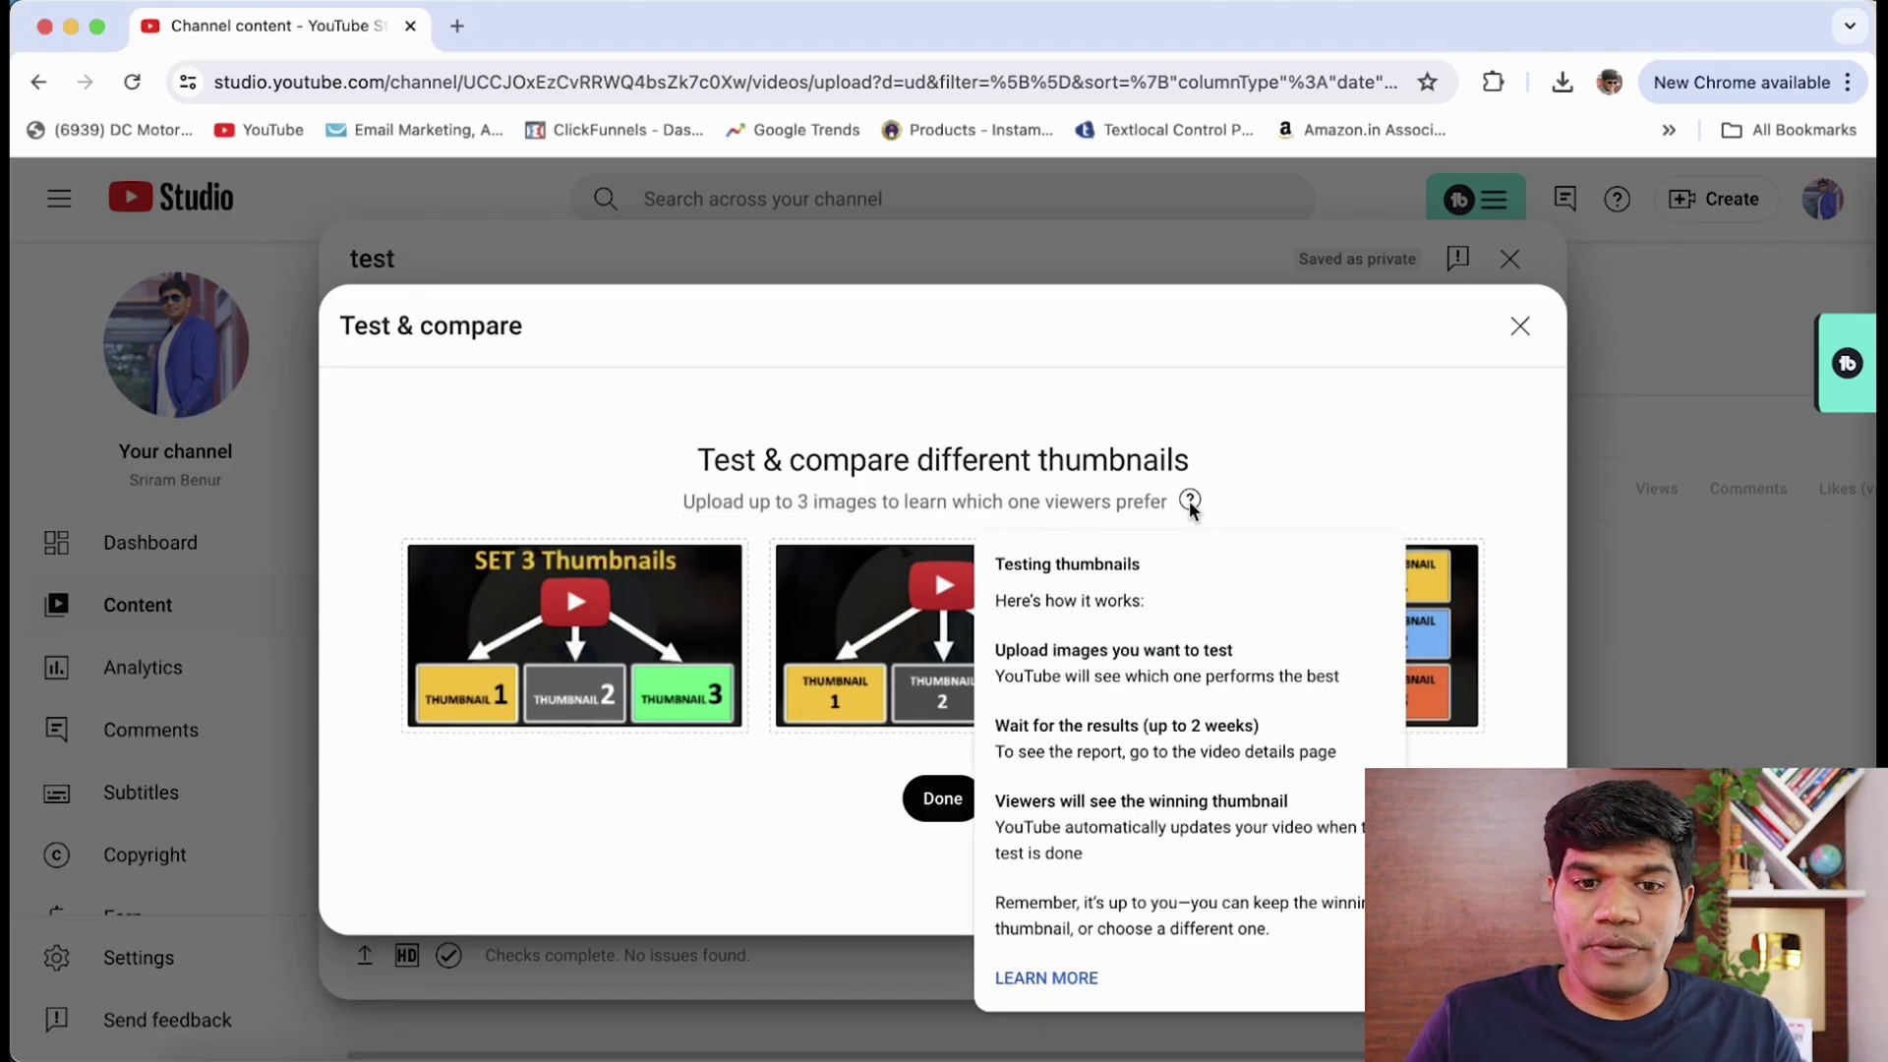
drag(1147, 726, 1273, 733)
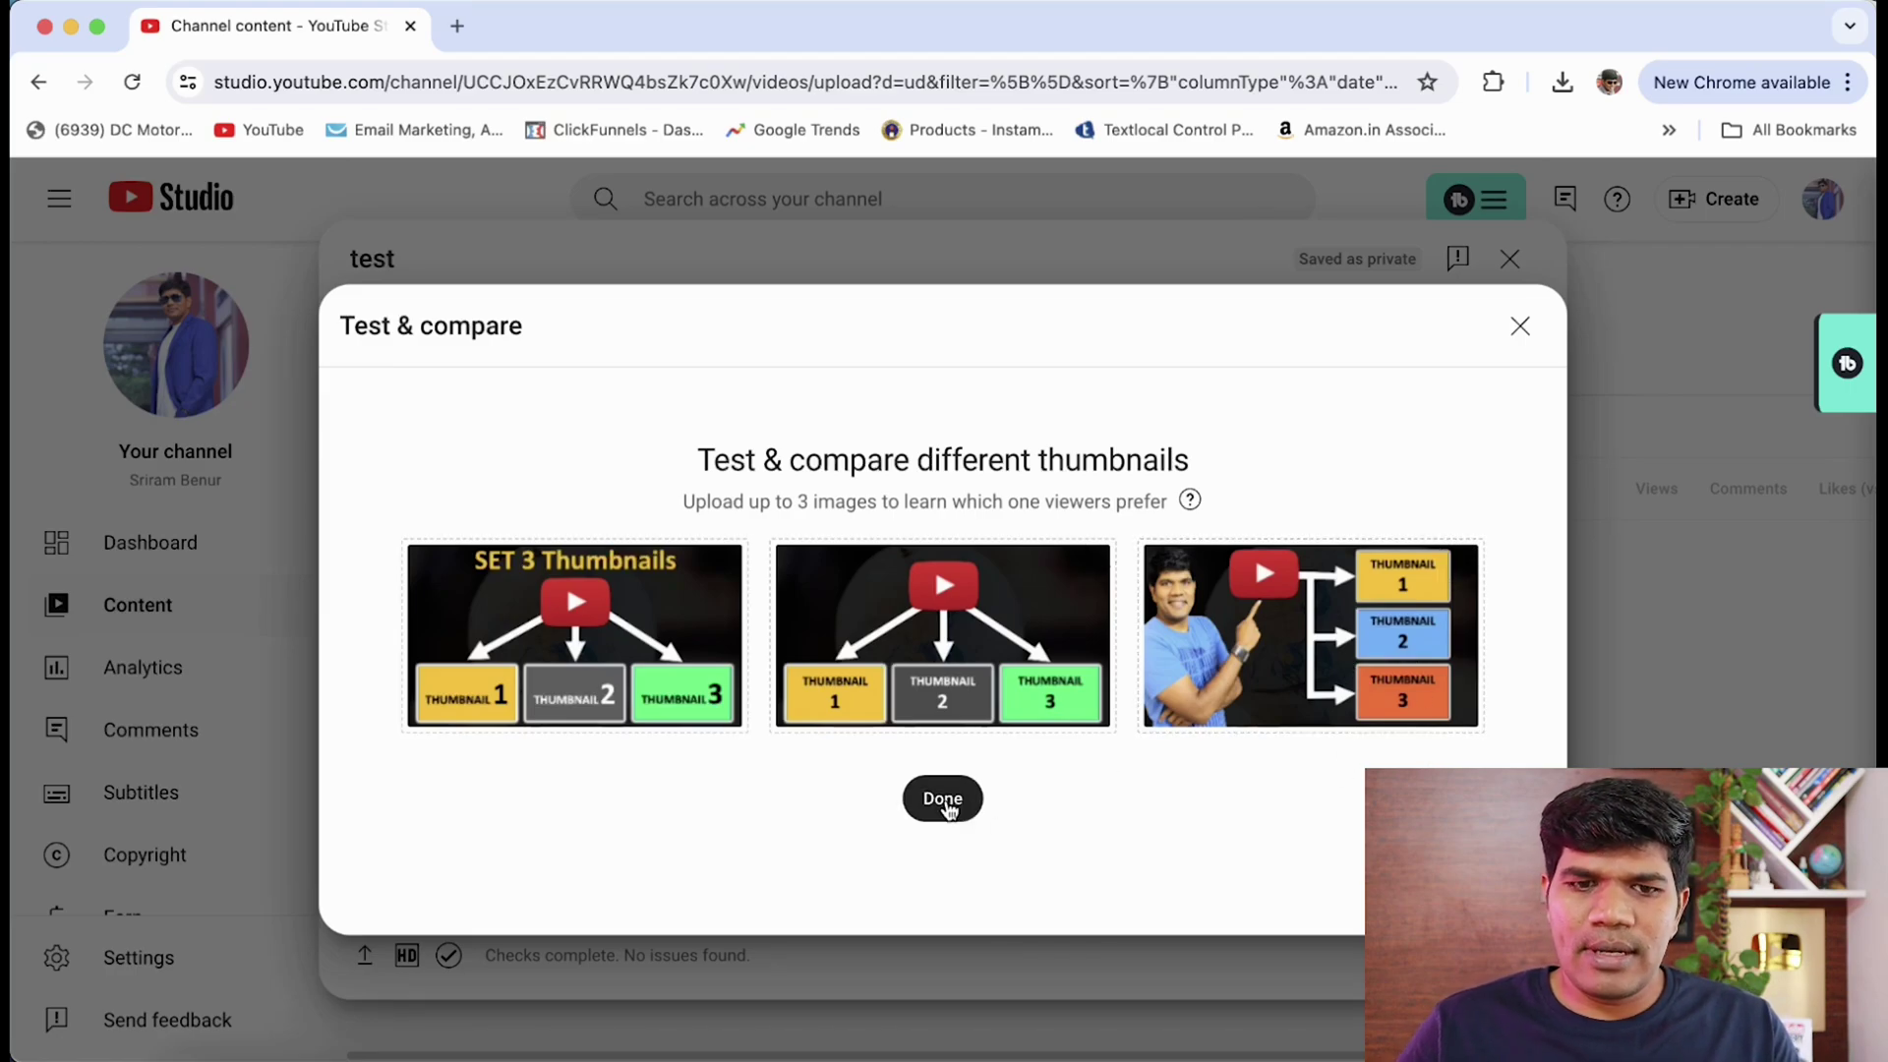
Confirm the three-thumbnail test, then review the earlier video's report, where Thumbnail 1 leads at 39.8% watch time share.
click(943, 799)
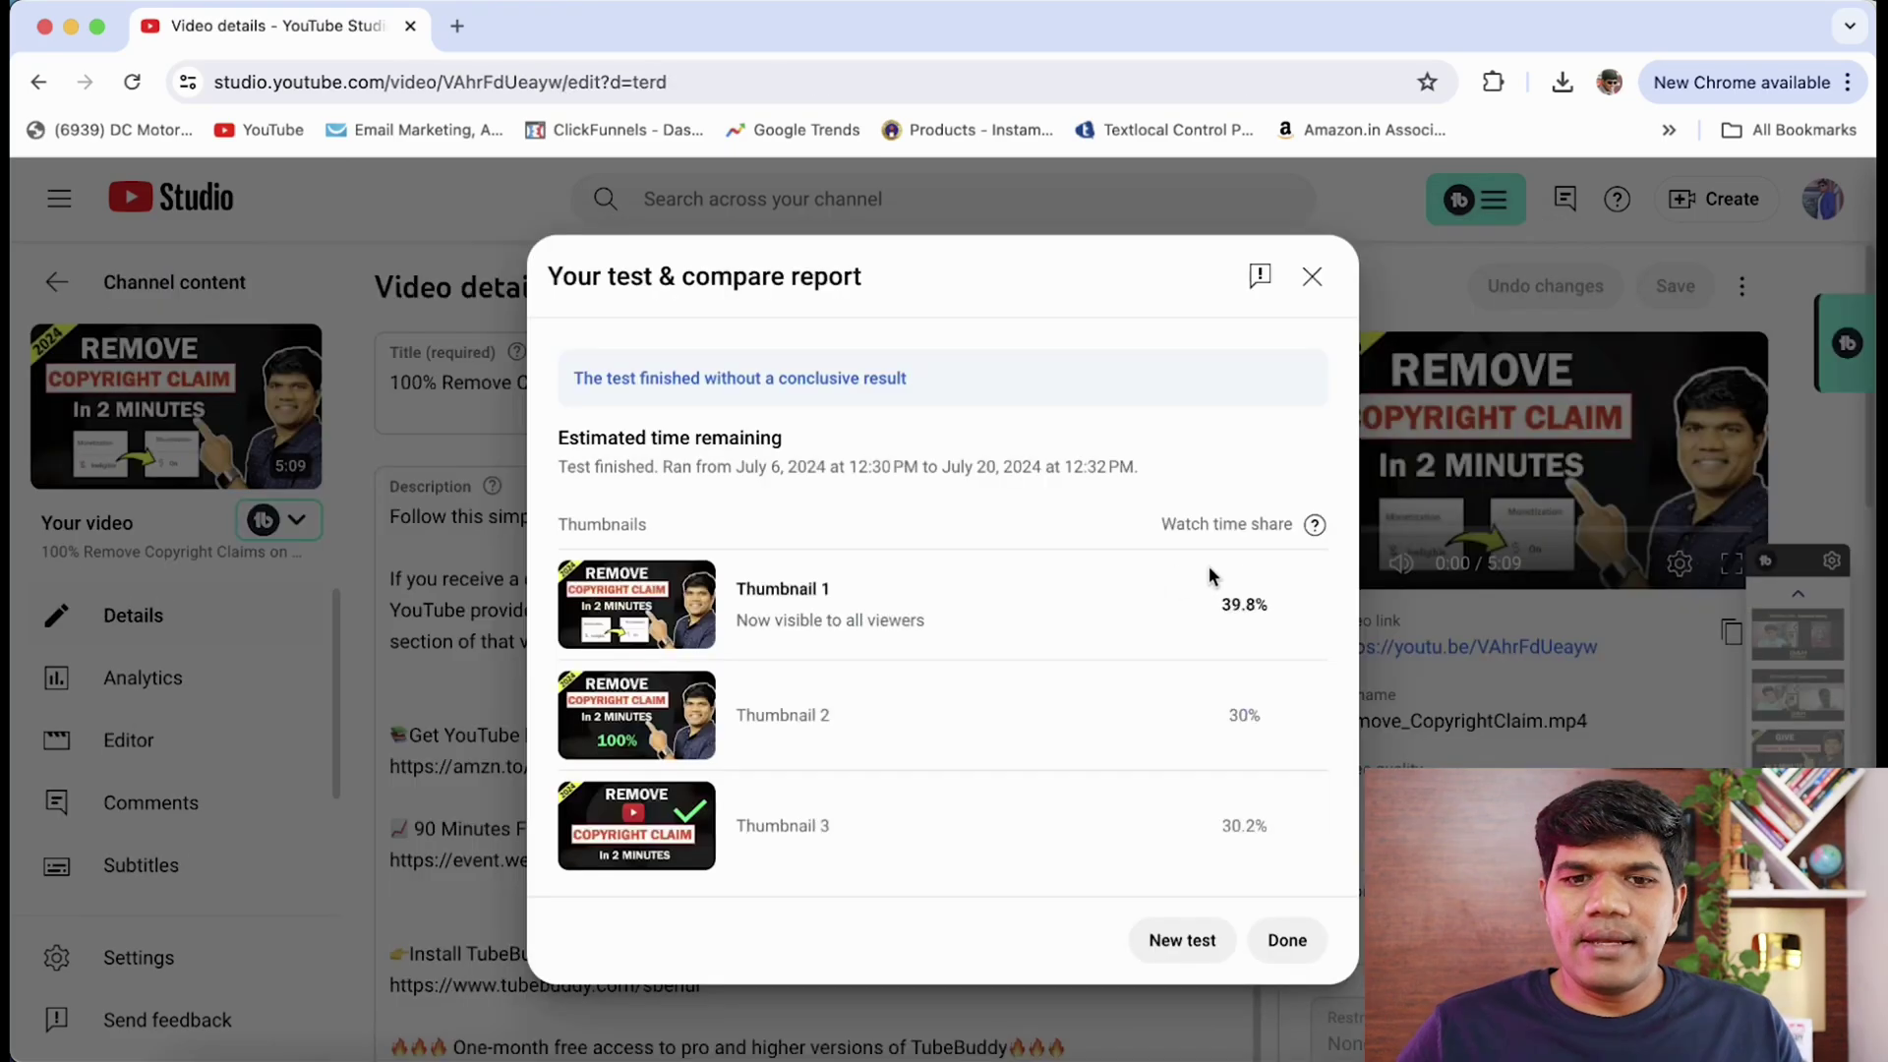
mouse_move(1316, 531)
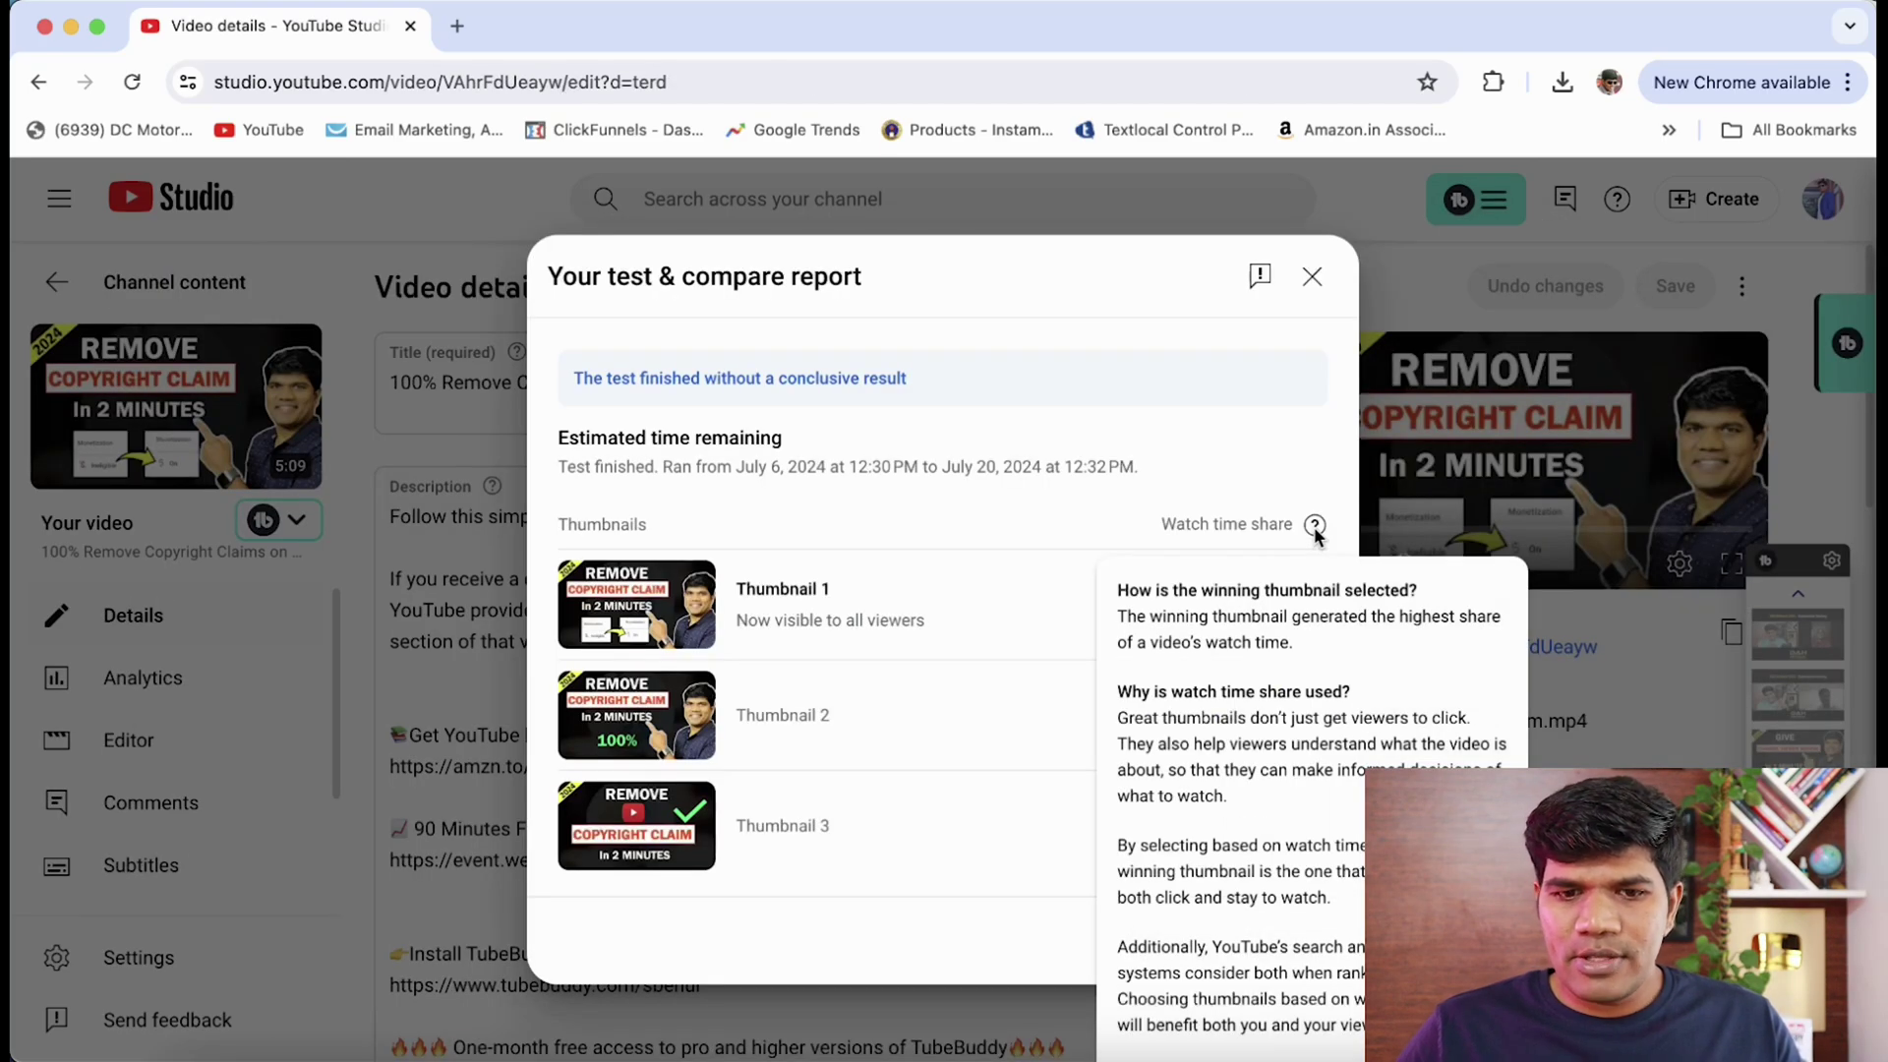
drag(1129, 590, 1272, 594)
drag(1151, 618, 1354, 644)
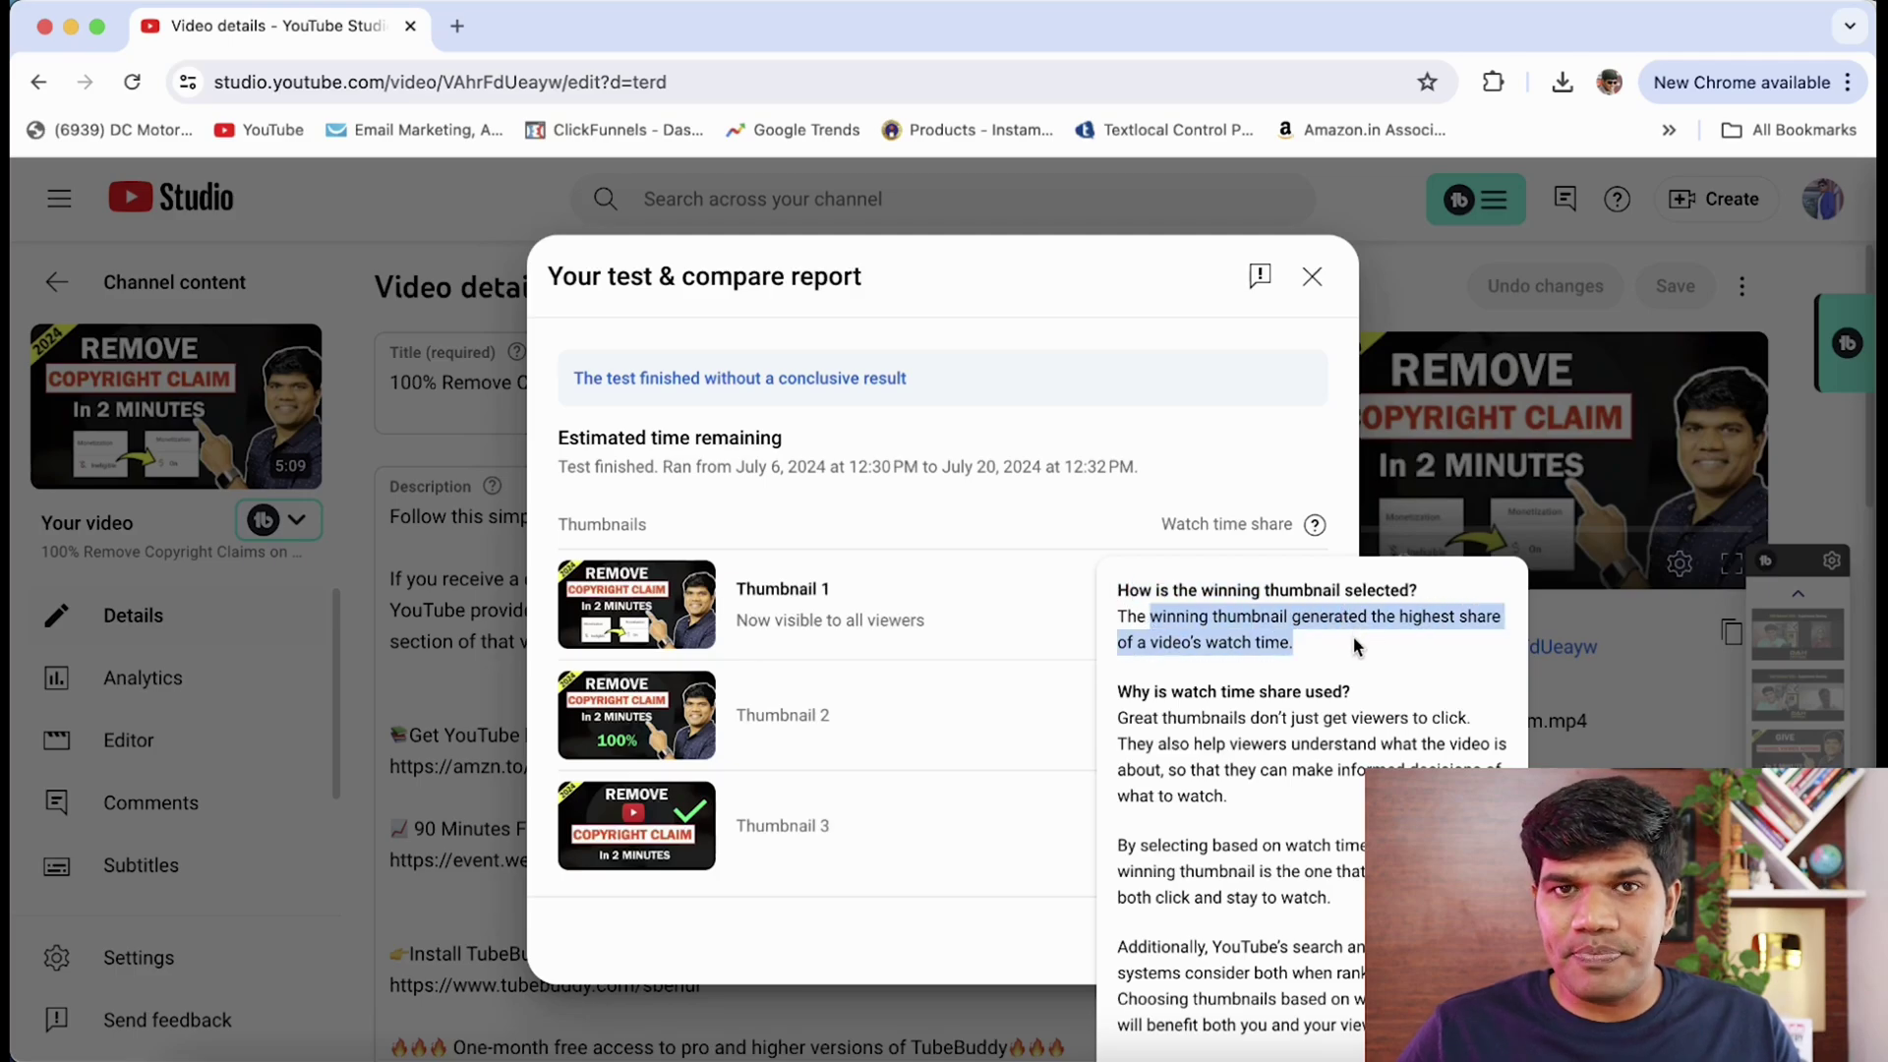